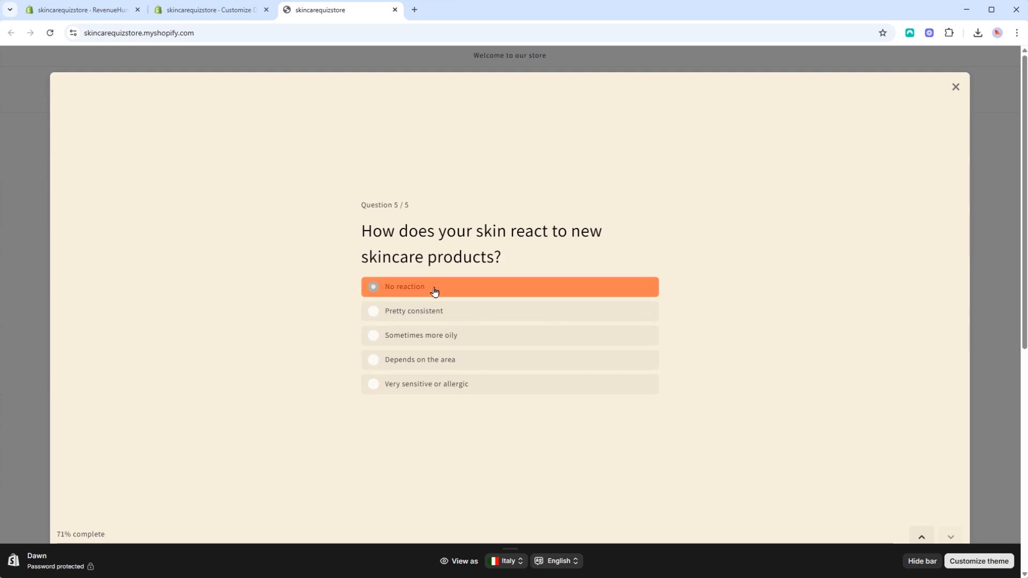
scroll(958, 209, down, 7)
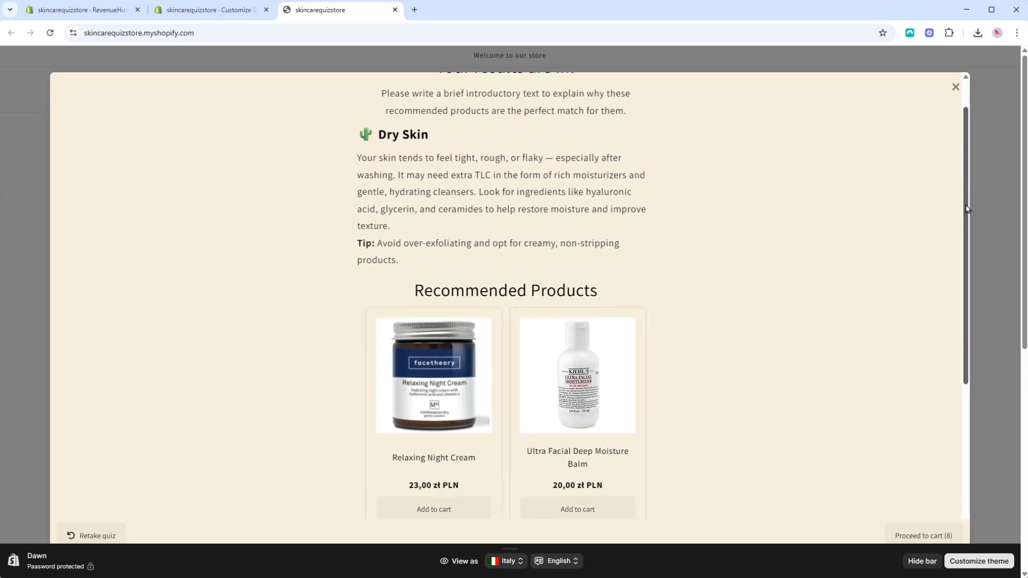
scroll(976, 246, up, 7)
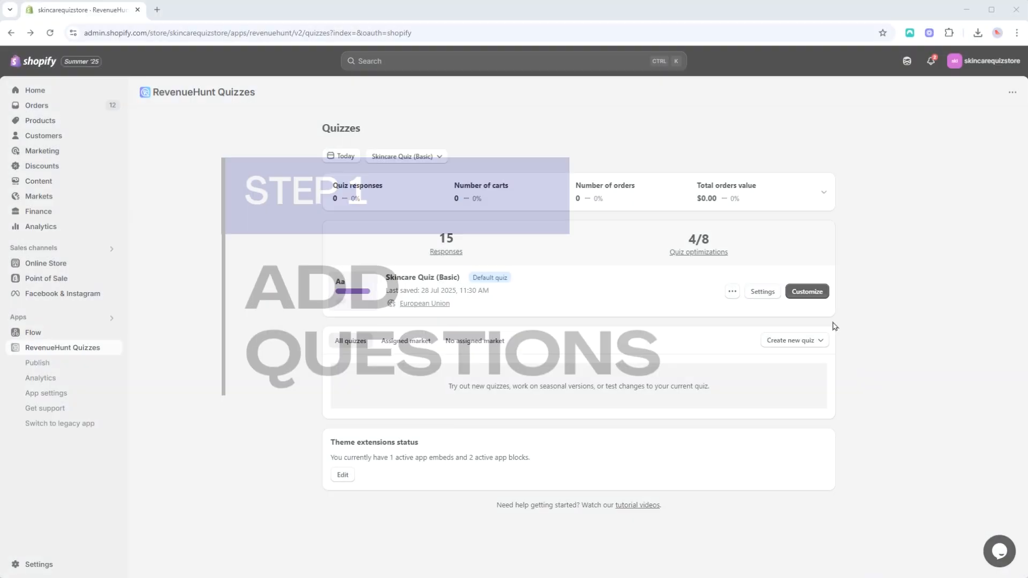
Create a new quiz named "Determine Skin Type" and add a second multiple choice question to it
click(795, 340)
click(808, 381)
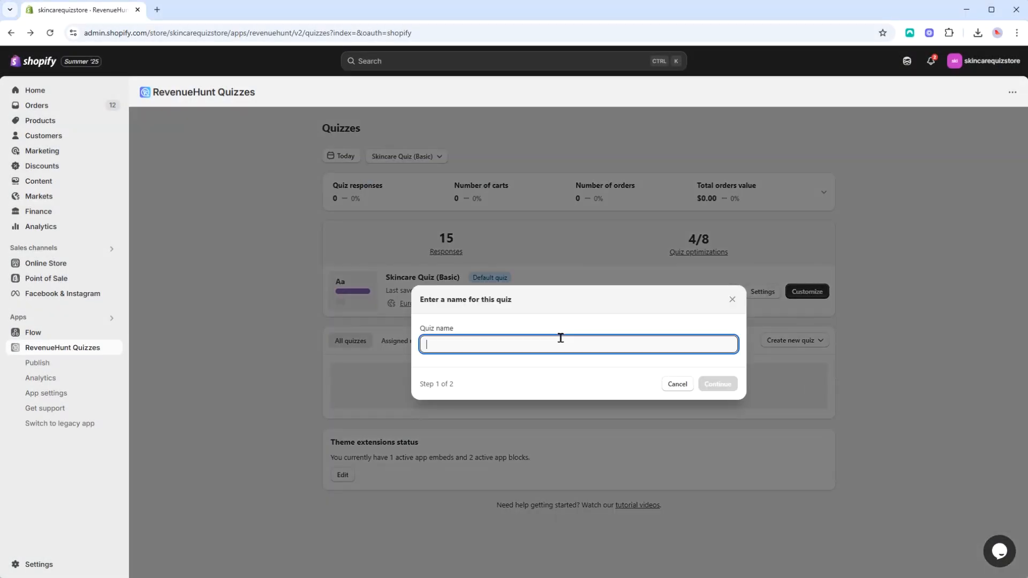
text(Determine Skin Type)
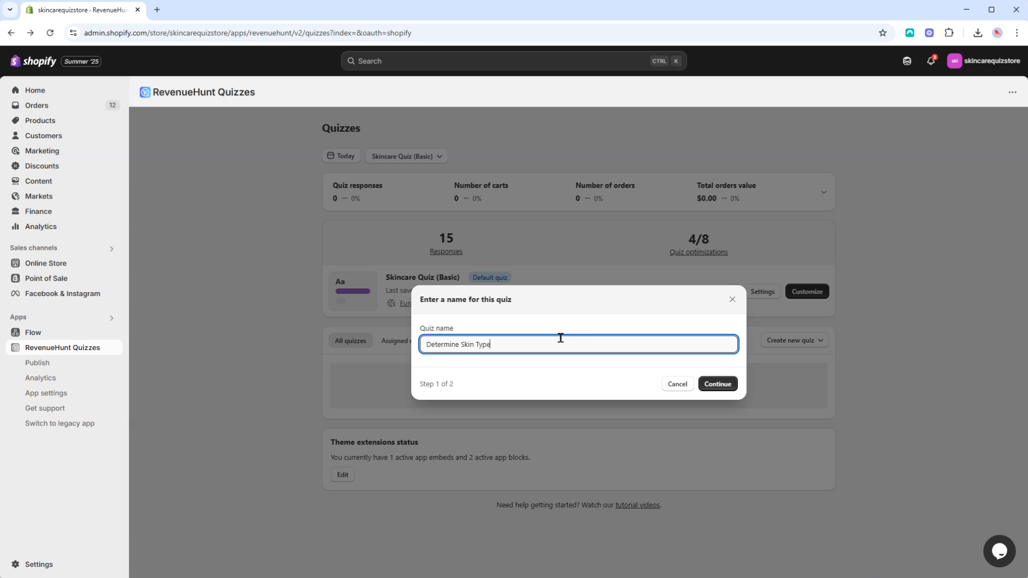
key(Return)
key(Return)
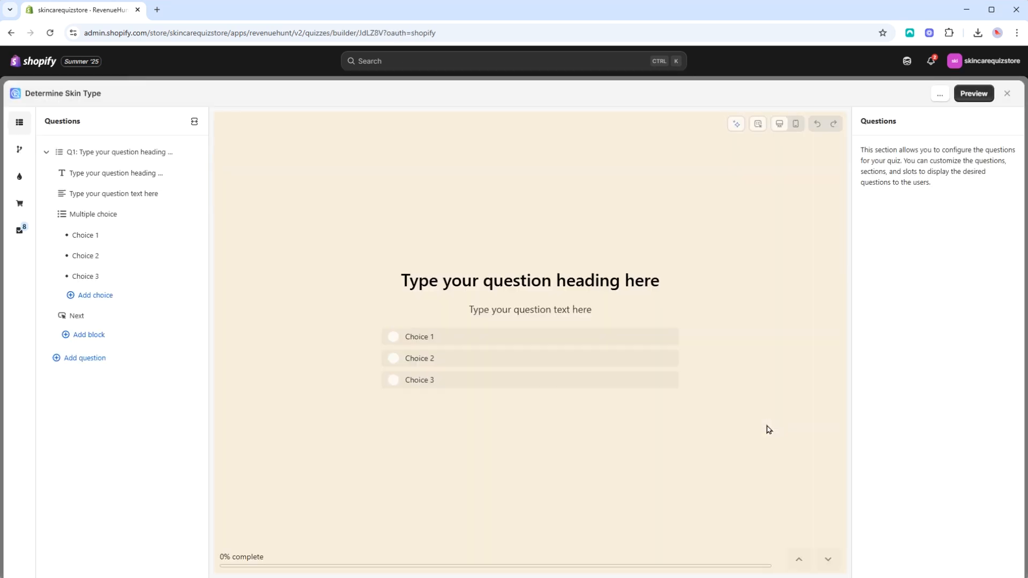
click(57, 357)
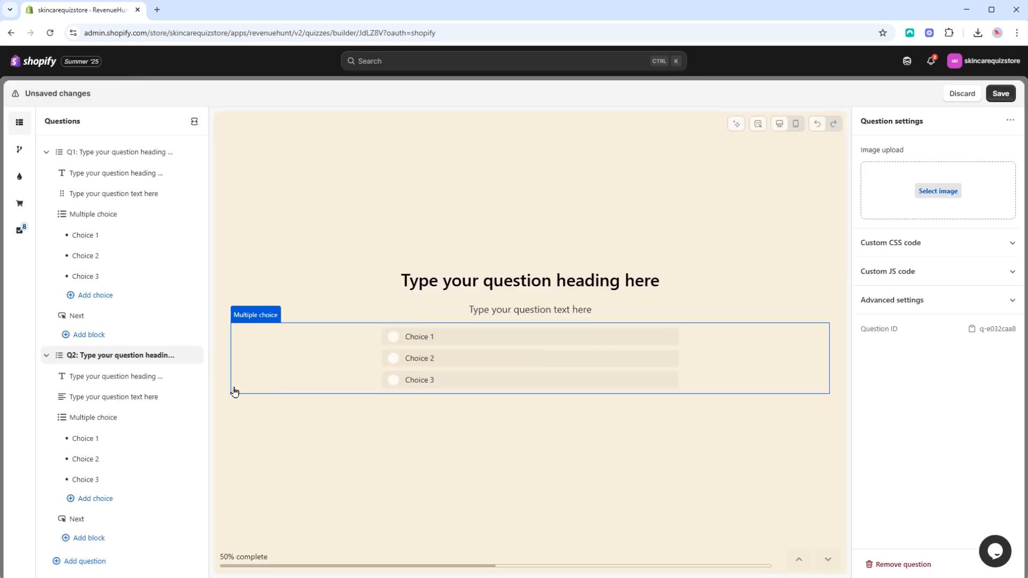
click(133, 417)
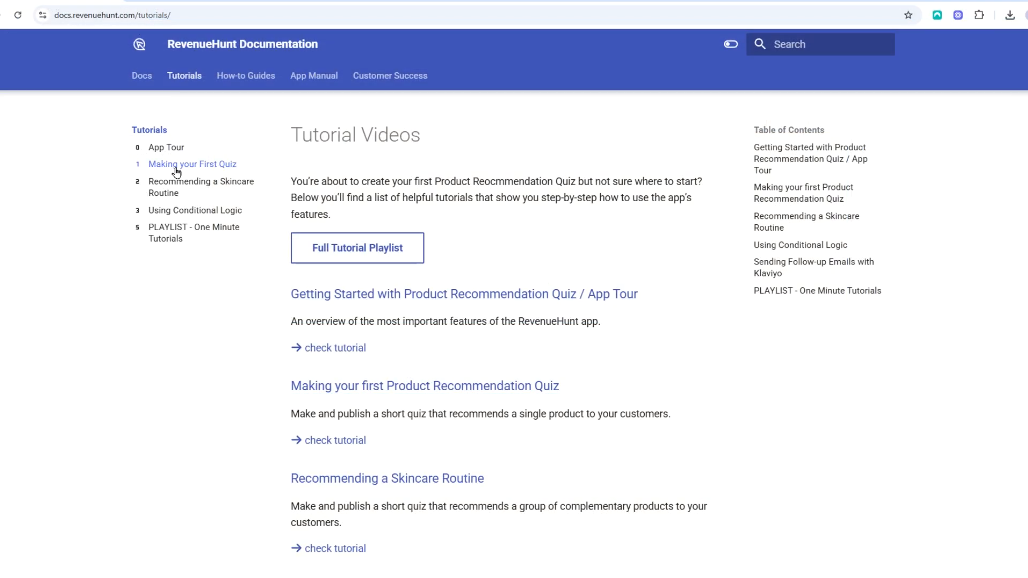
Consult the "Making your First Quiz" tutorial in the RevenueHunt documentation
click(161, 164)
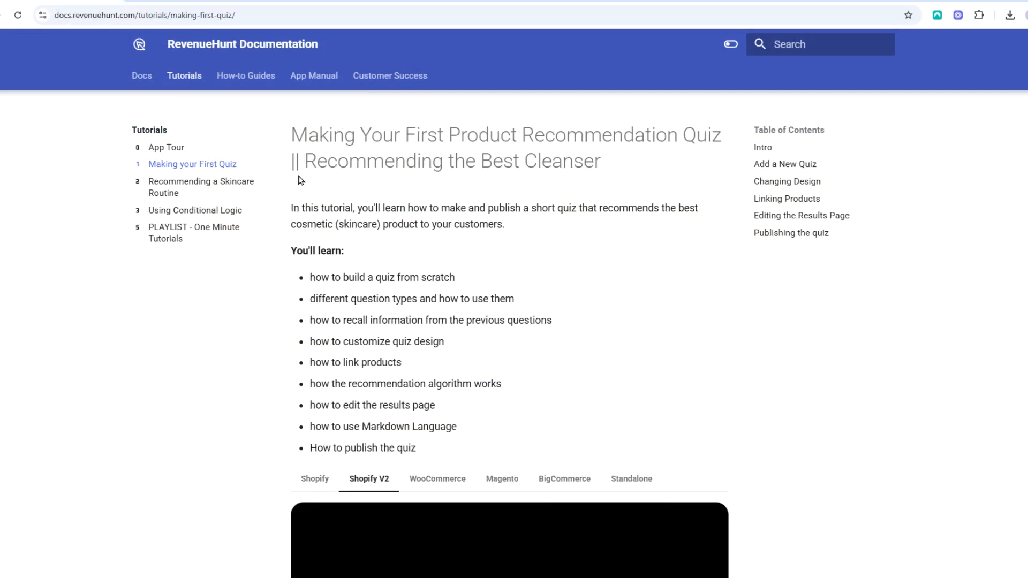
scroll(432, 228, down, 6)
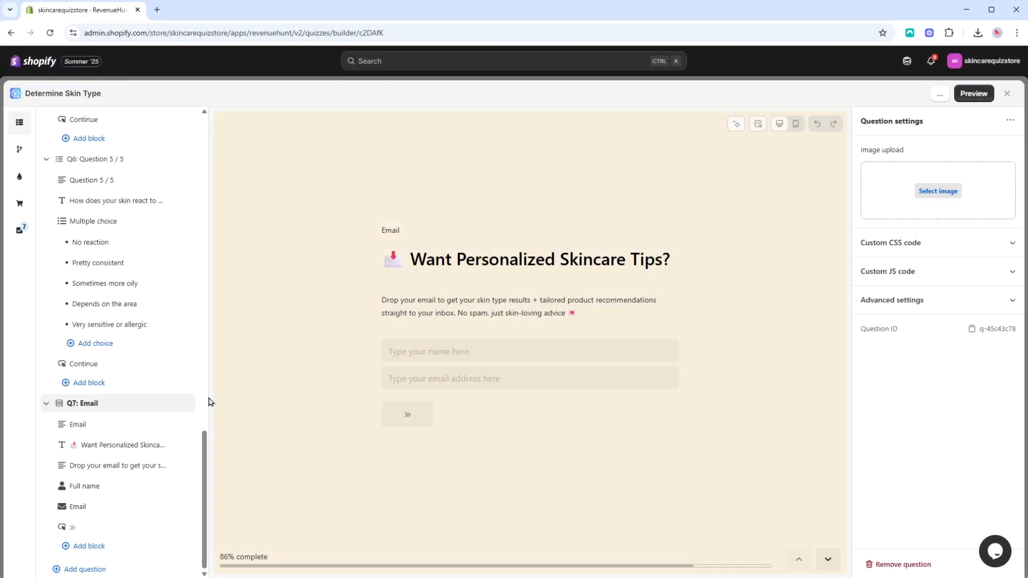
Examine the skin type quiz's questions and answer choices, from the welcome page to the email page
scroll(191, 409, up, 10)
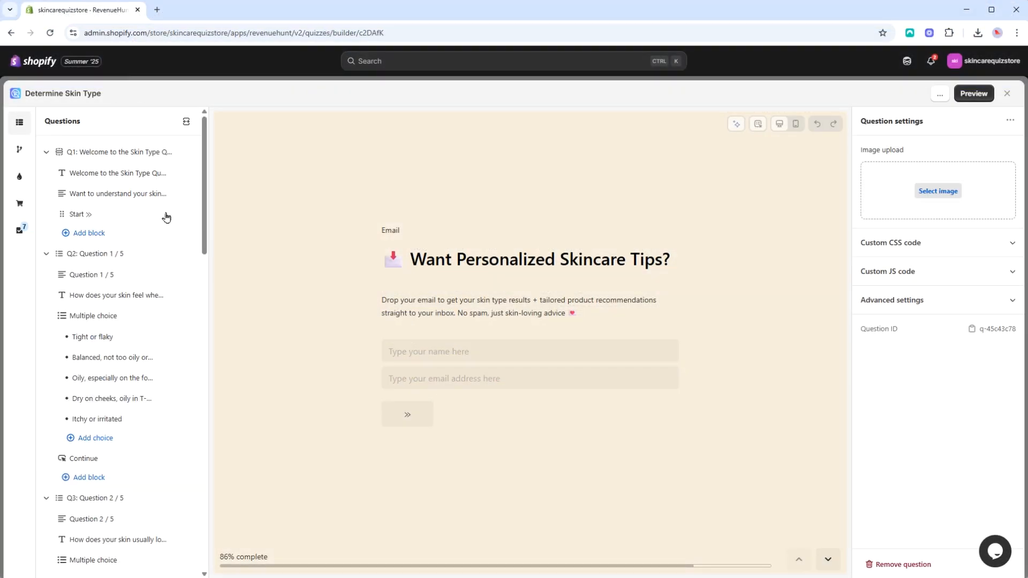
click(124, 153)
click(109, 253)
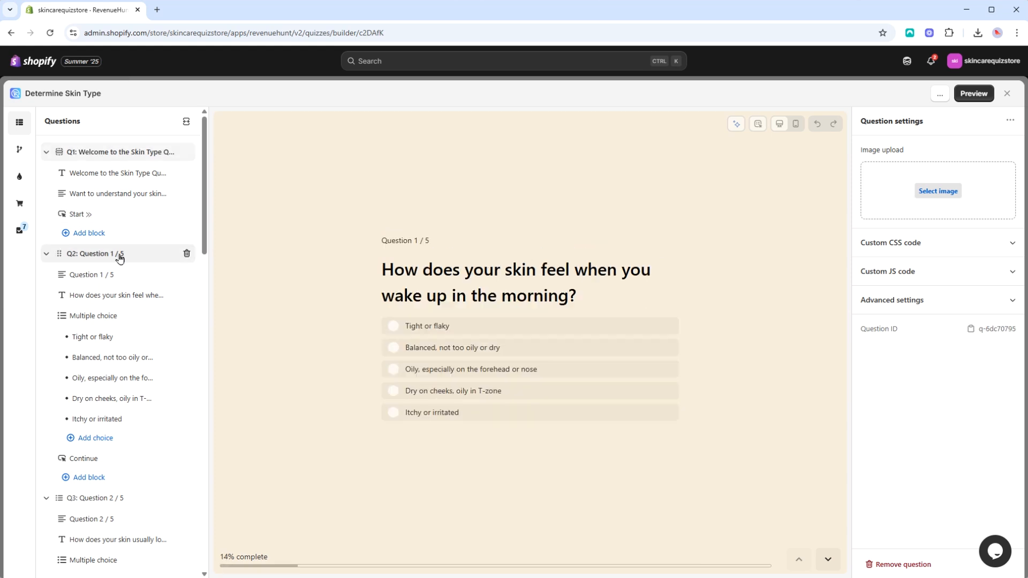
click(125, 316)
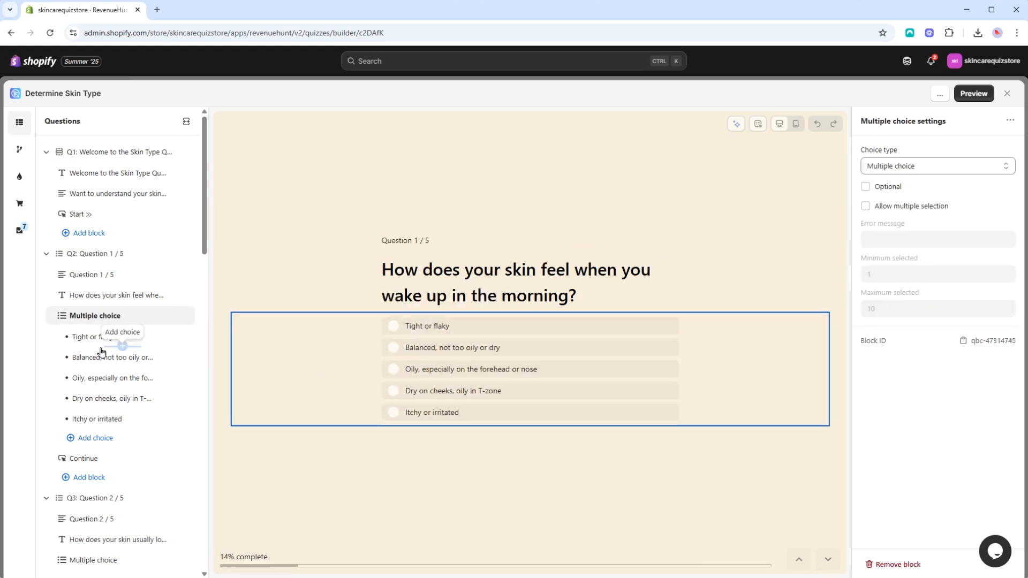
scroll(115, 345, down, 10)
scroll(111, 342, up, 10)
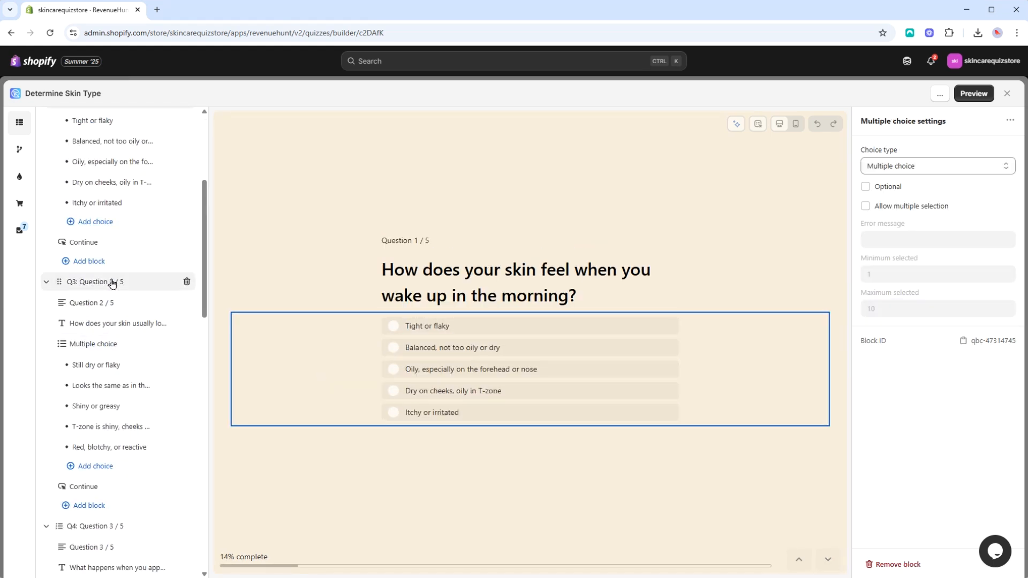
scroll(122, 375, down, 15)
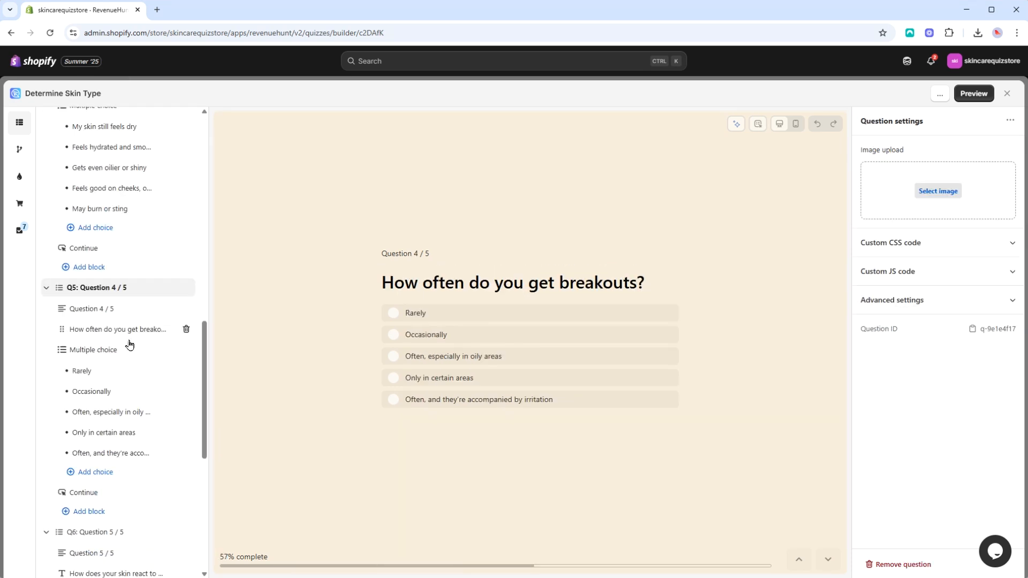
click(126, 307)
click(120, 321)
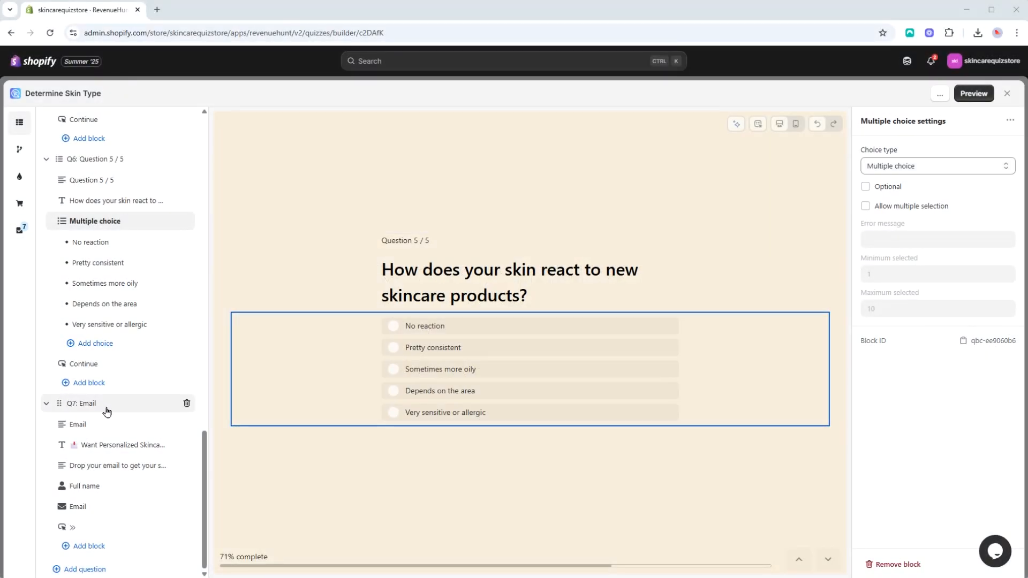
For the "Tight or flaky" choice in Question 1 / 5, create the score variable dry_skin with value 1 and save the quiz
scroll(129, 407, up, 15)
click(125, 257)
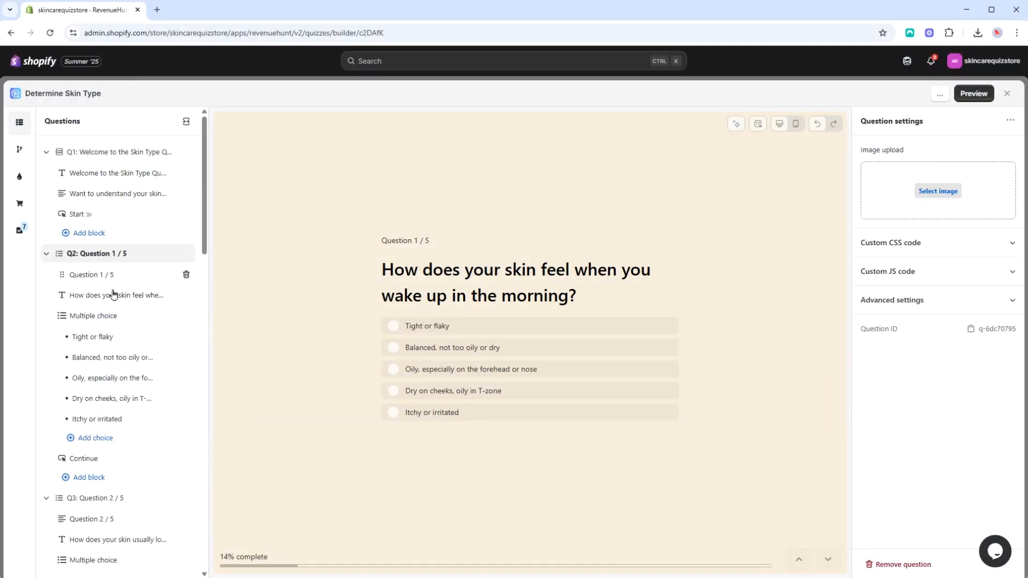
click(109, 341)
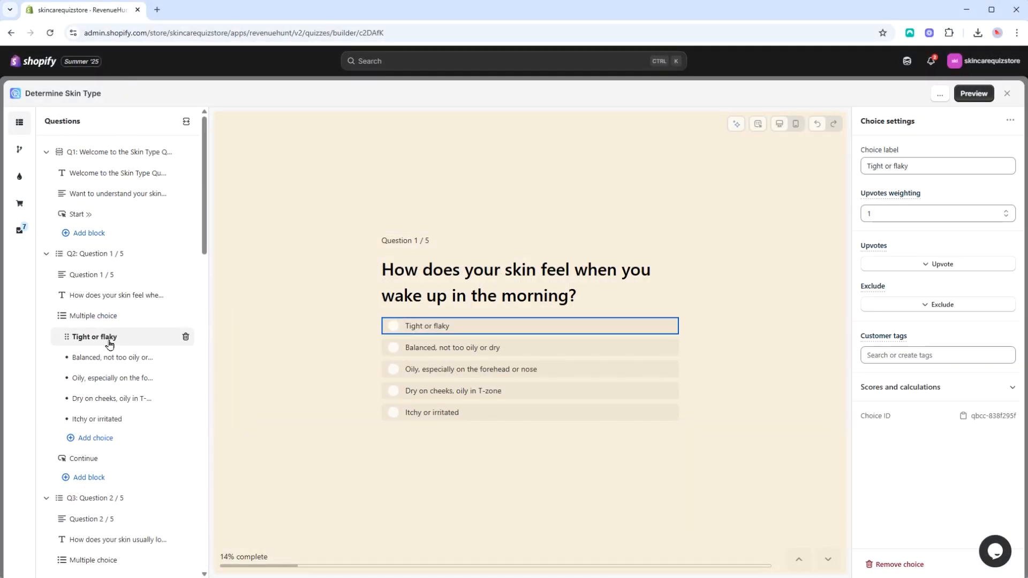
click(905, 388)
click(900, 435)
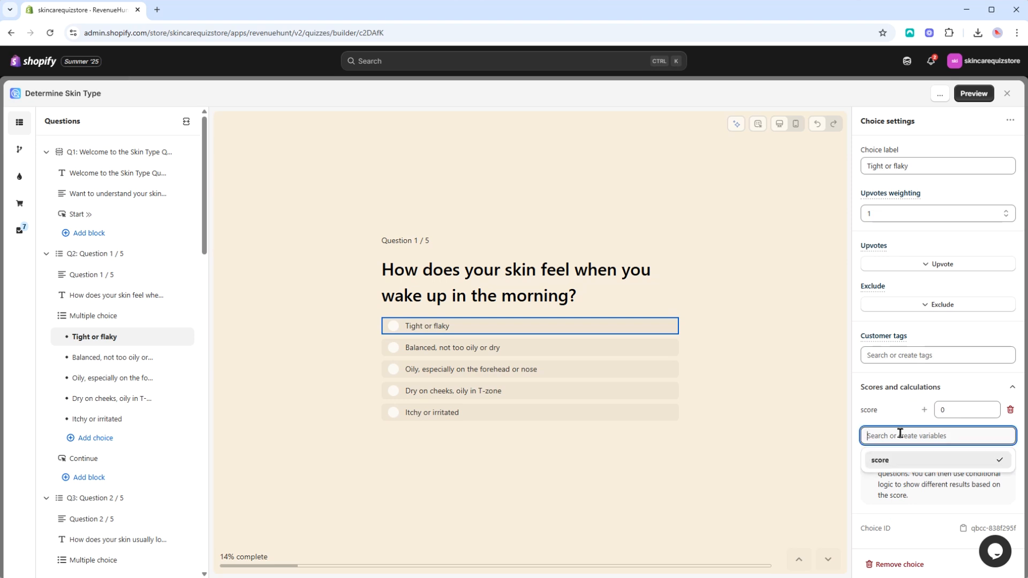
text(dry_skin)
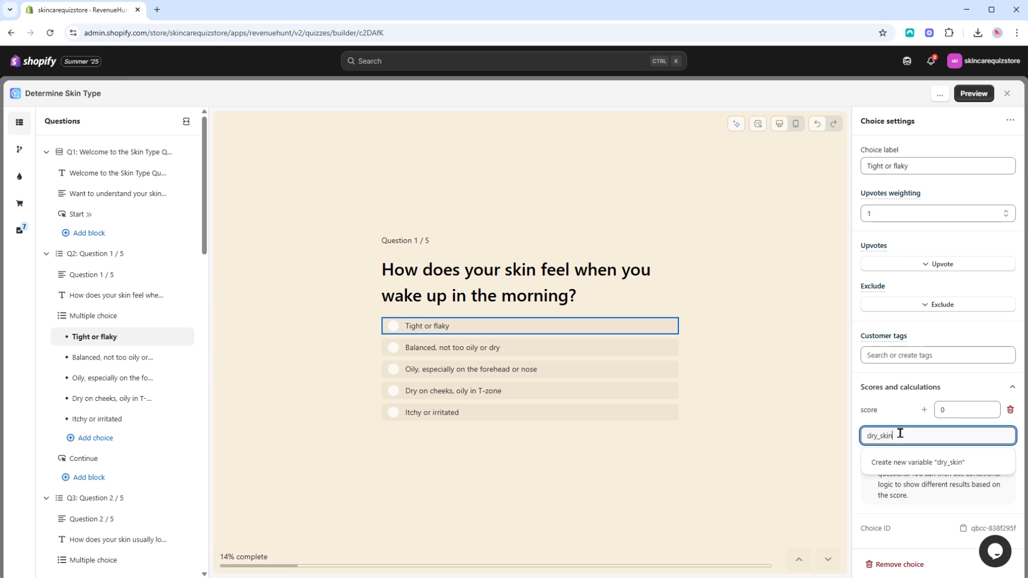
click(917, 463)
click(985, 430)
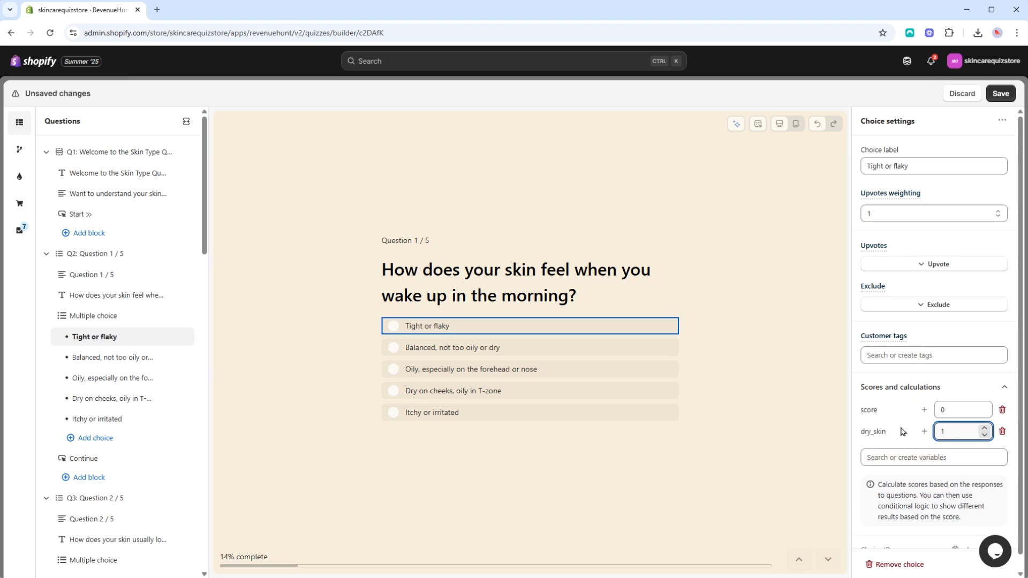
key(ctrl+s)
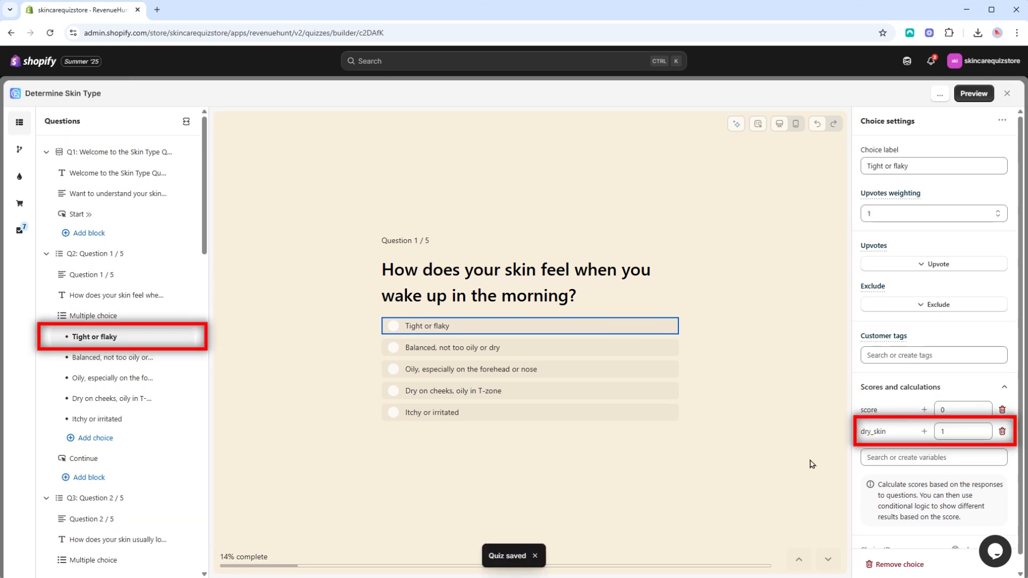
Create the score variable normal_skin with value 1 for the "Balanced, not too oily or dry" choice
click(597, 356)
click(910, 388)
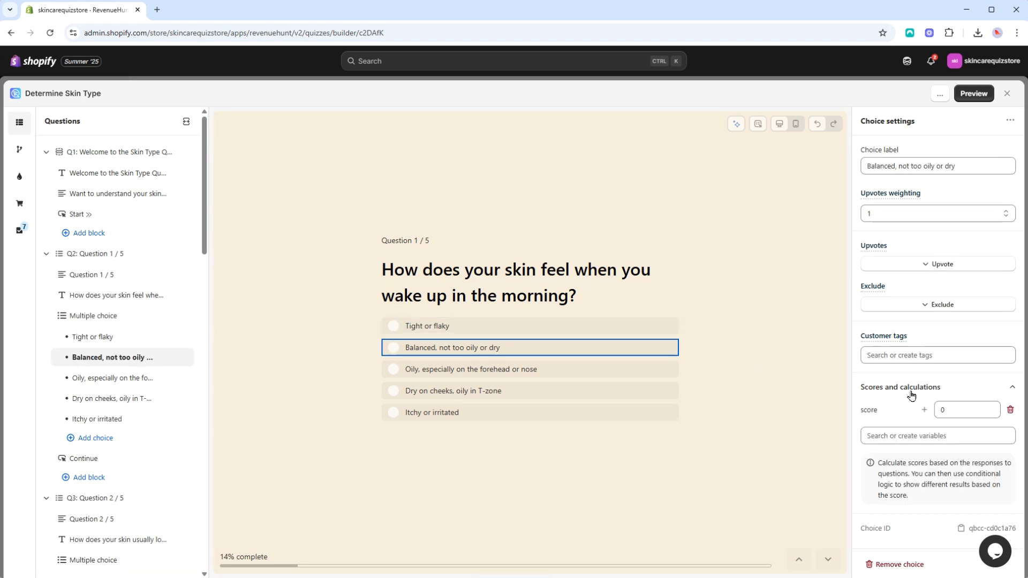
click(900, 437)
text(normal_sk)
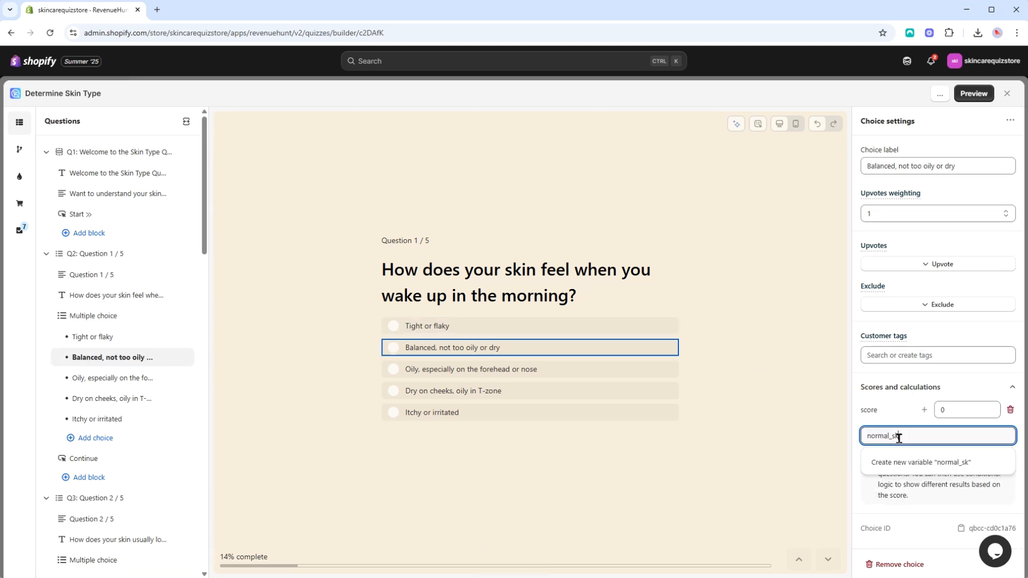
text(in)
click(918, 461)
click(984, 428)
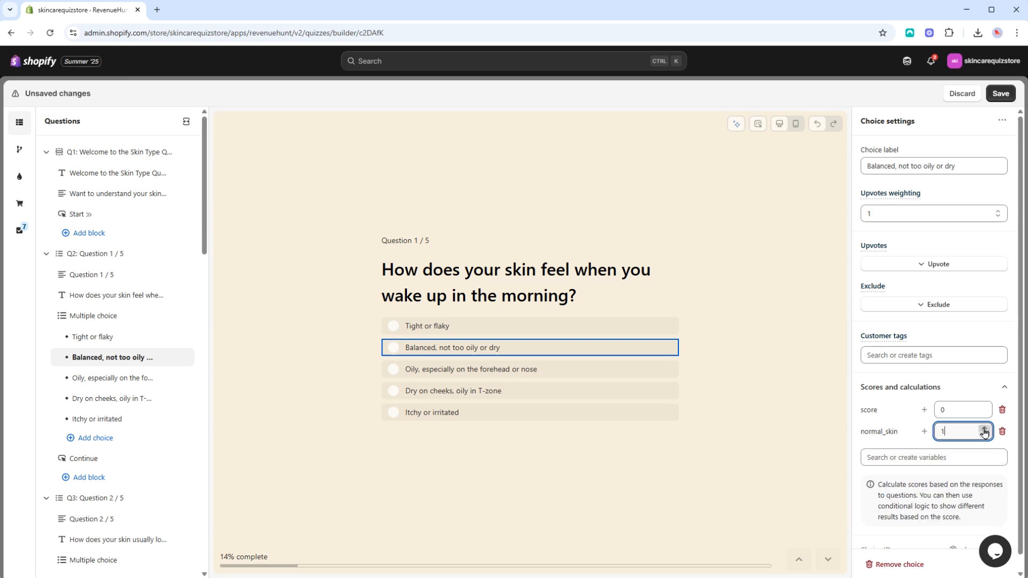
Create the score variable oily_skin with value 1 for the "Oily, especially on the forehead or nose" choice
click(532, 374)
click(934, 386)
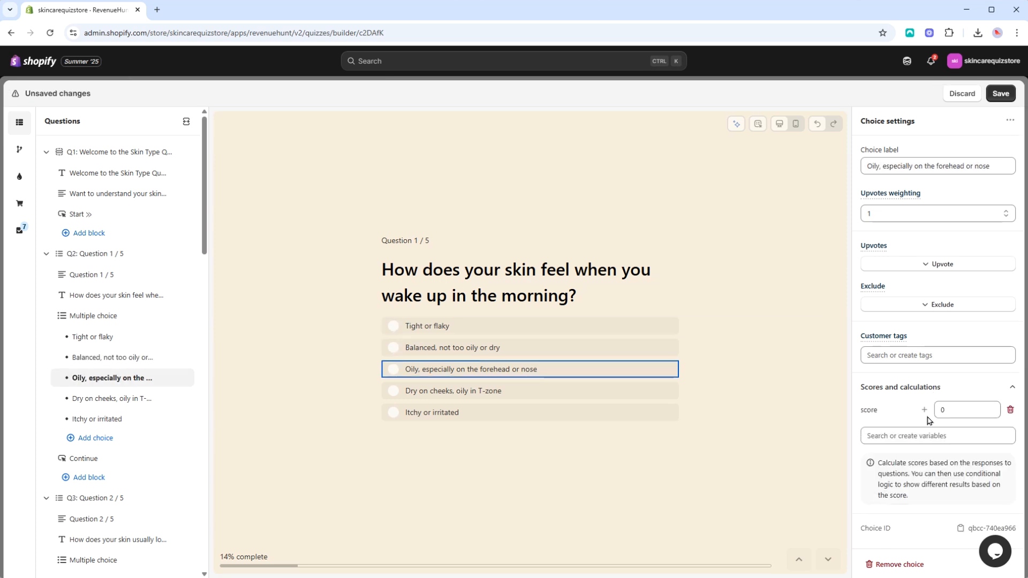
click(915, 436)
text(oily_sk)
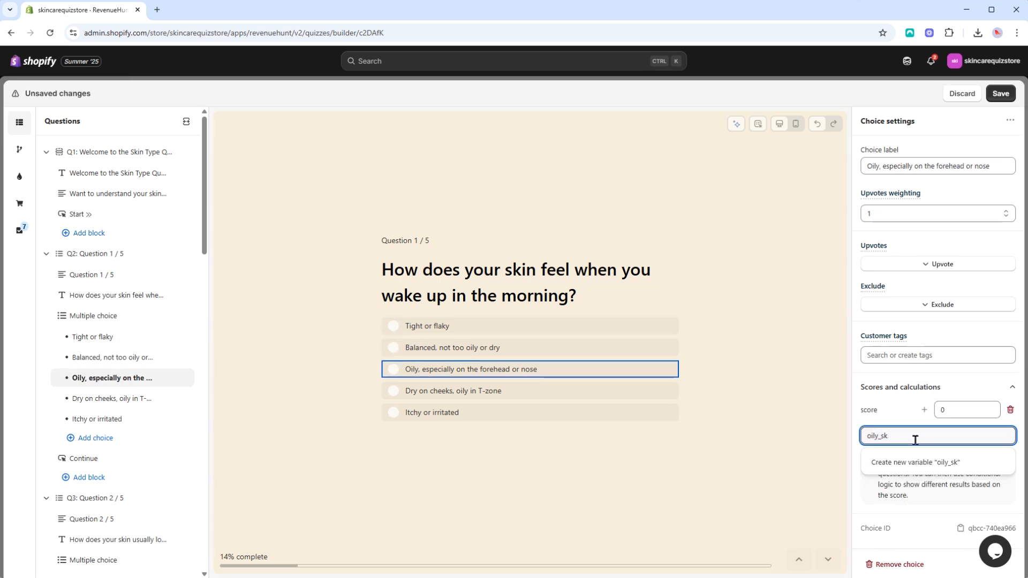
text(in)
click(917, 462)
click(984, 427)
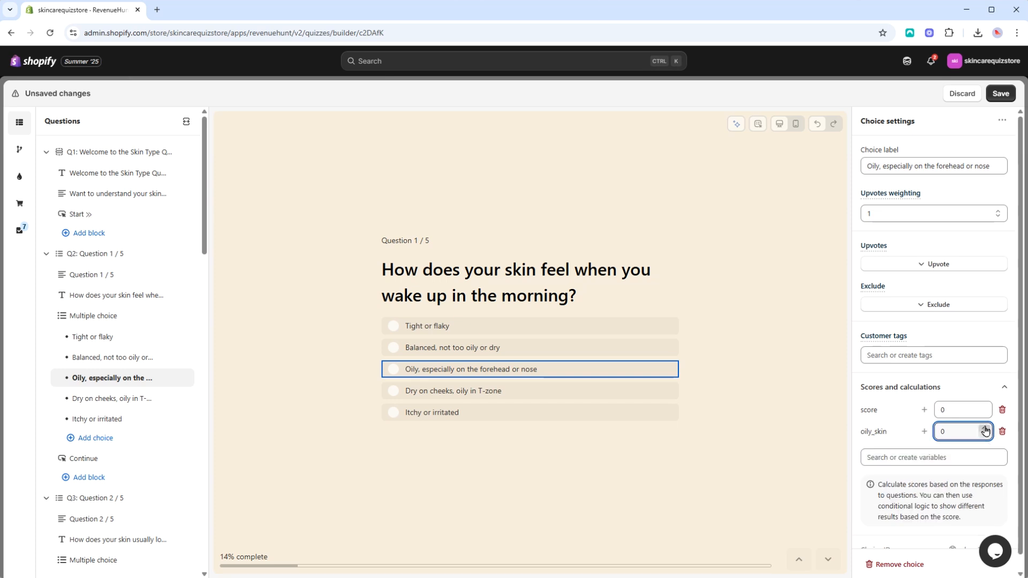
Create variables worth 1 each: combination_skin for "Dry on cheeks, oily in T-zone" and sensitive_skin for "Itchy or irritated"
click(531, 391)
text(combination_skin)
click(917, 461)
click(531, 413)
click(934, 436)
text(sensitive_skin)
click(918, 462)
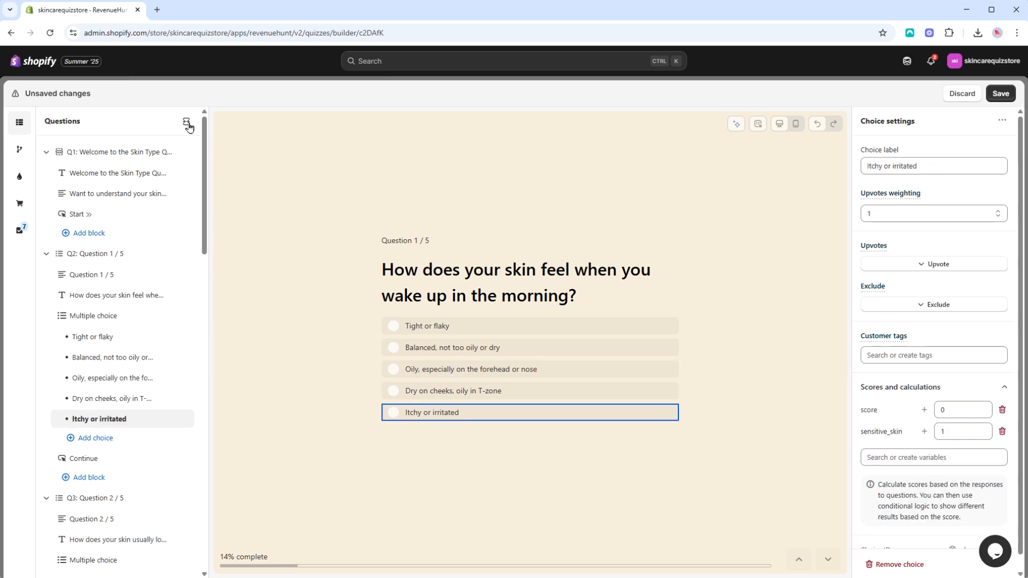
Expand the question list and give Question 2 / 5's choices +1 for dry_skin, normal_skin, oily_skin, combination_skin and sensitive_skin, in list order
click(186, 121)
click(1000, 93)
click(531, 245)
text(normal_skin)
click(532, 291)
text(oily_skin)
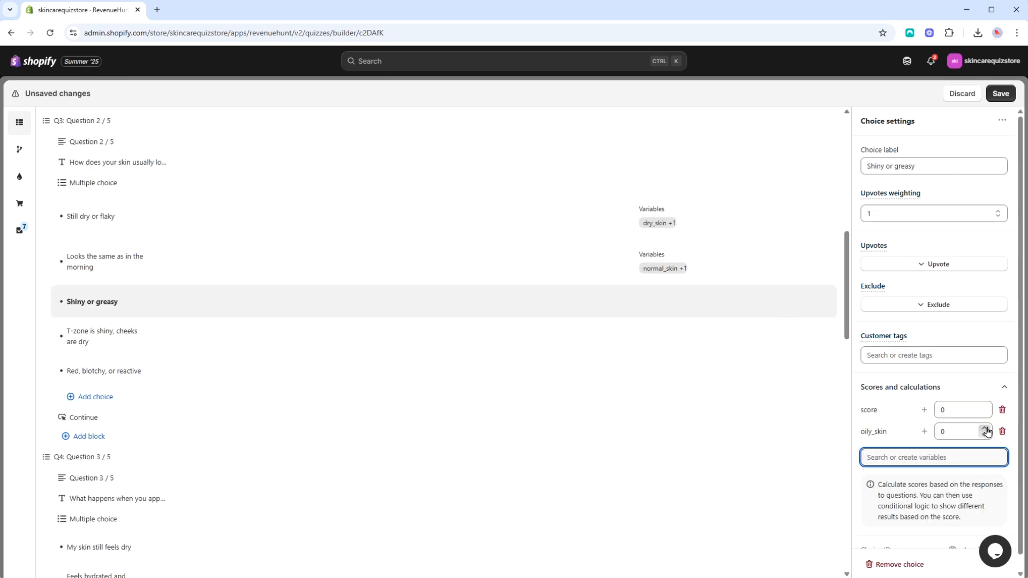
click(531, 392)
click(941, 389)
Give the five choices of Question 3 / 5 +1 for dry_skin, normal_skin, oily_skin, combination_skin and sensitive_skin, in list order
scroll(429, 343, down, 5)
click(532, 309)
click(883, 479)
click(531, 344)
click(531, 379)
click(531, 413)
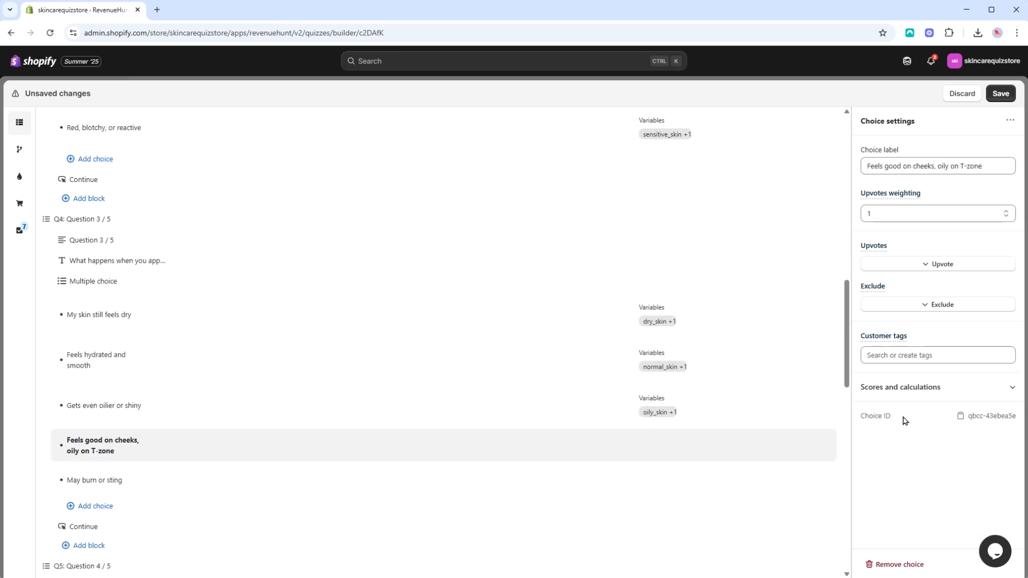
click(531, 447)
click(892, 557)
Give the breakout choices in Question 4 / 5 +1 for dry_skin, normal_skin, oily_skin, combination_skin and sensitive_skin, in list order
scroll(428, 343, down, 5)
click(532, 299)
click(908, 461)
click(532, 334)
click(532, 434)
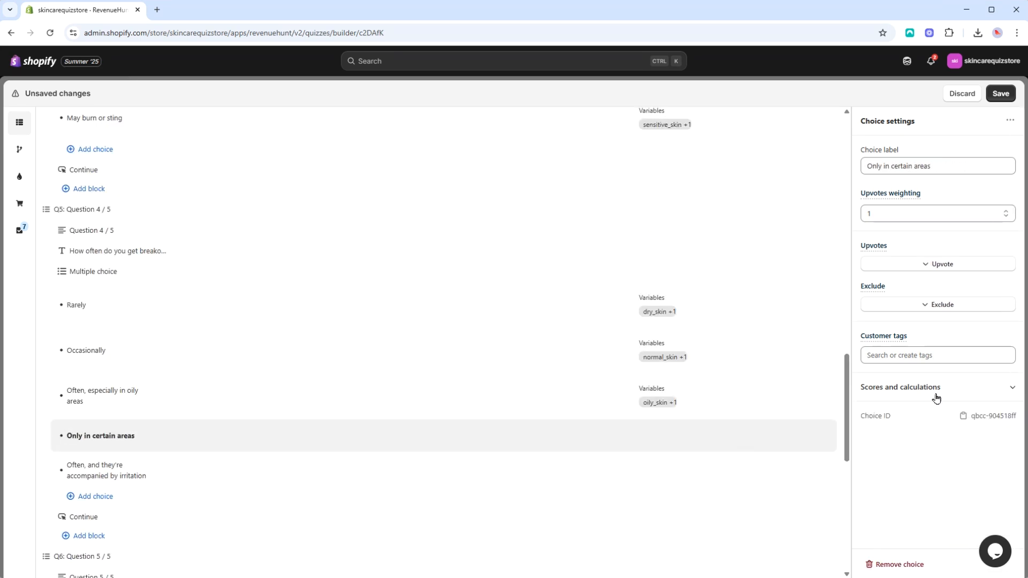
click(532, 484)
click(937, 436)
Give the product reaction choices in Question 5 / 5 +1 for dry_skin, normal_skin, oily_skin, combination_skin and sensitive_skin, in list order
scroll(428, 343, down, 5)
click(531, 289)
click(937, 435)
click(883, 479)
click(532, 340)
click(531, 380)
click(532, 425)
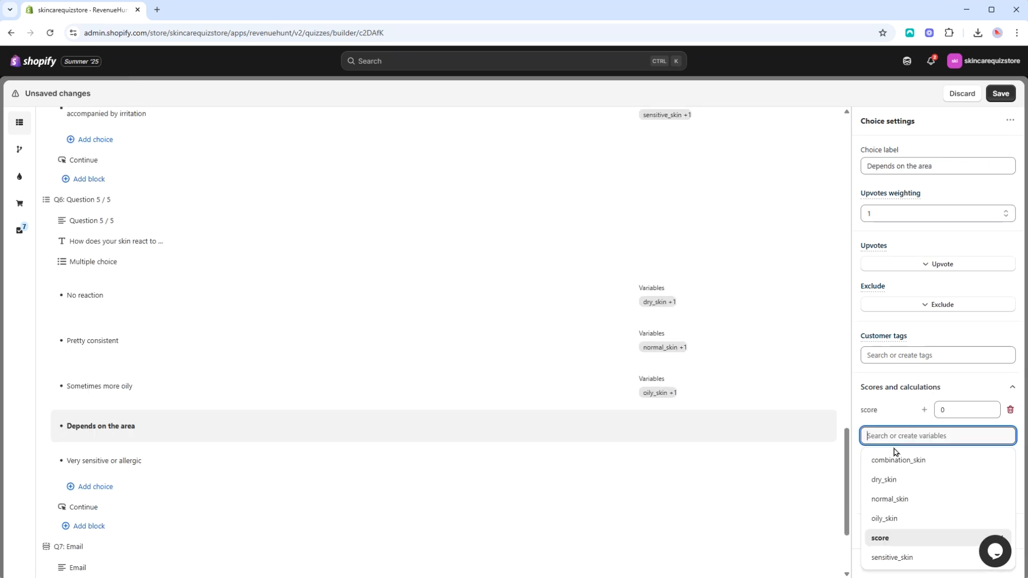
click(898, 460)
click(531, 310)
click(891, 557)
Check the score variables assigned to the answer choices across all five questions
scroll(776, 291, up, 15)
scroll(776, 291, down, 15)
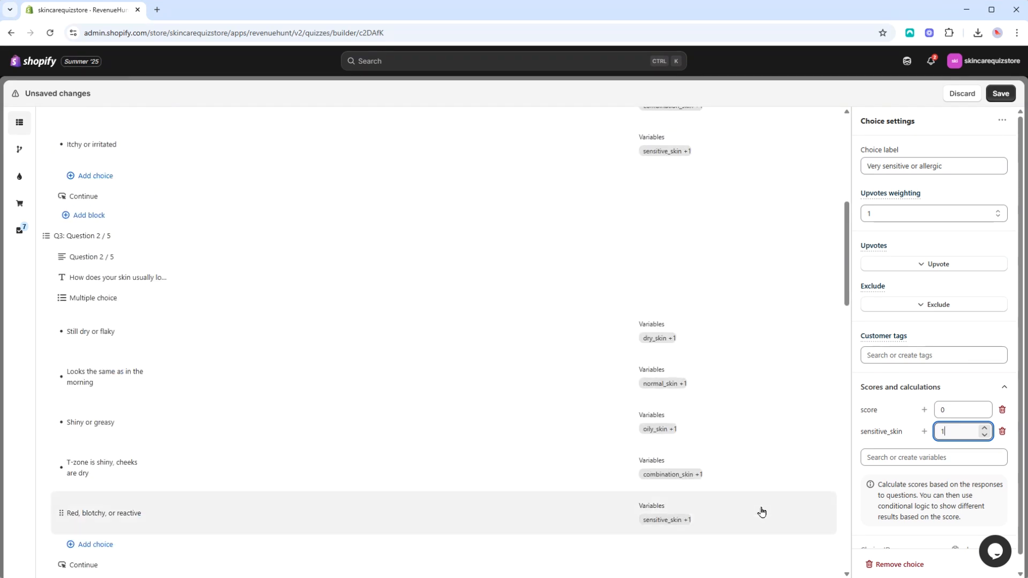
scroll(716, 321, down, 8)
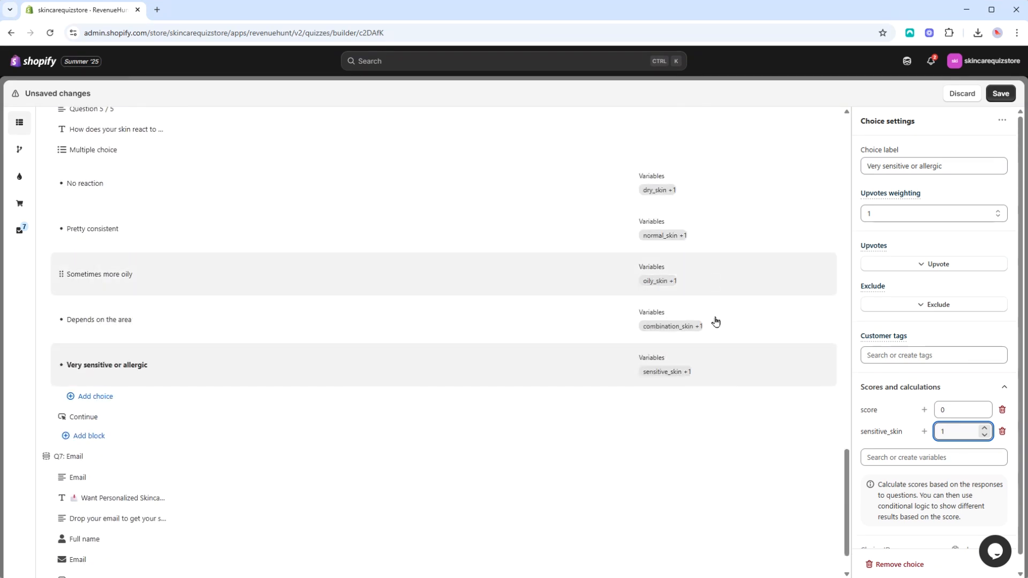
scroll(845, 524, up, 5)
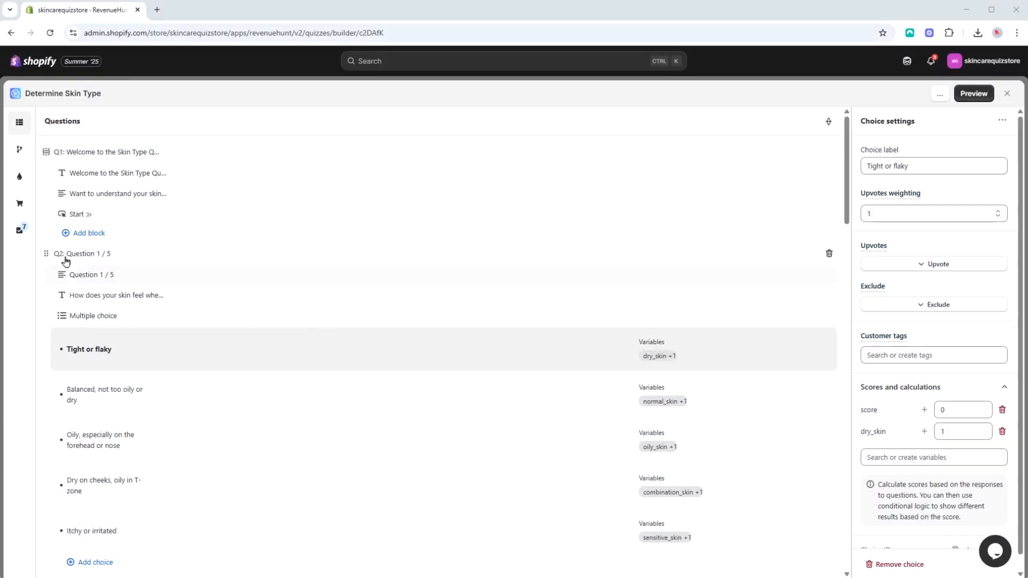
On the results page, set the recommendation system of the Dry Skin section's Products block to fixed recommendations
click(19, 203)
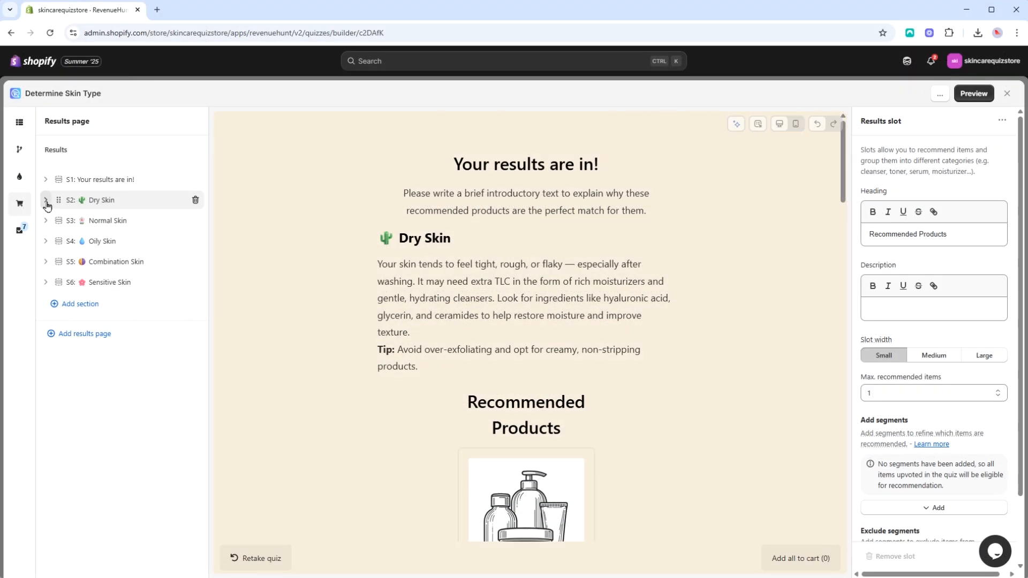
click(46, 200)
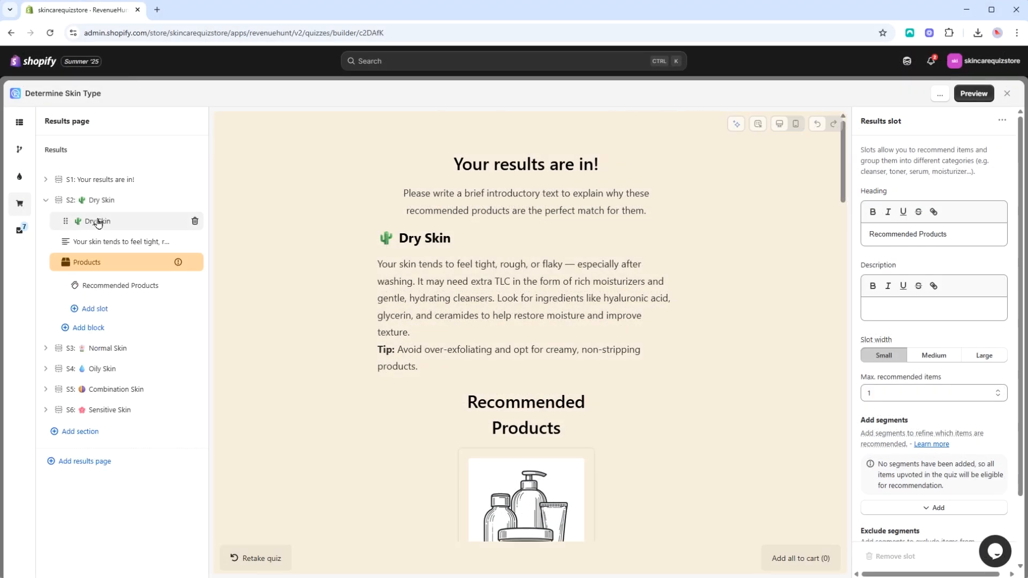
click(98, 220)
click(125, 244)
click(117, 267)
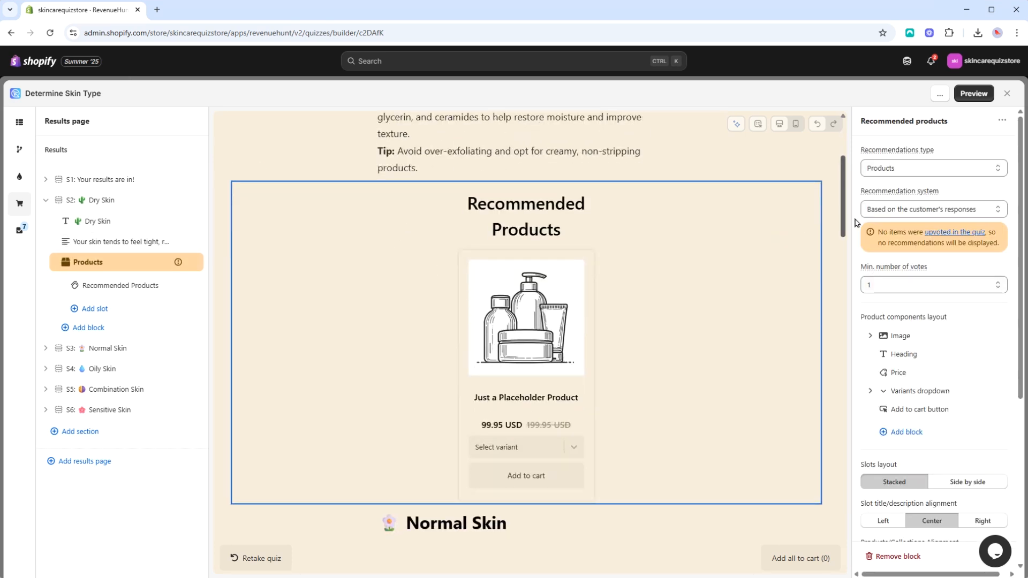
click(910, 210)
click(899, 239)
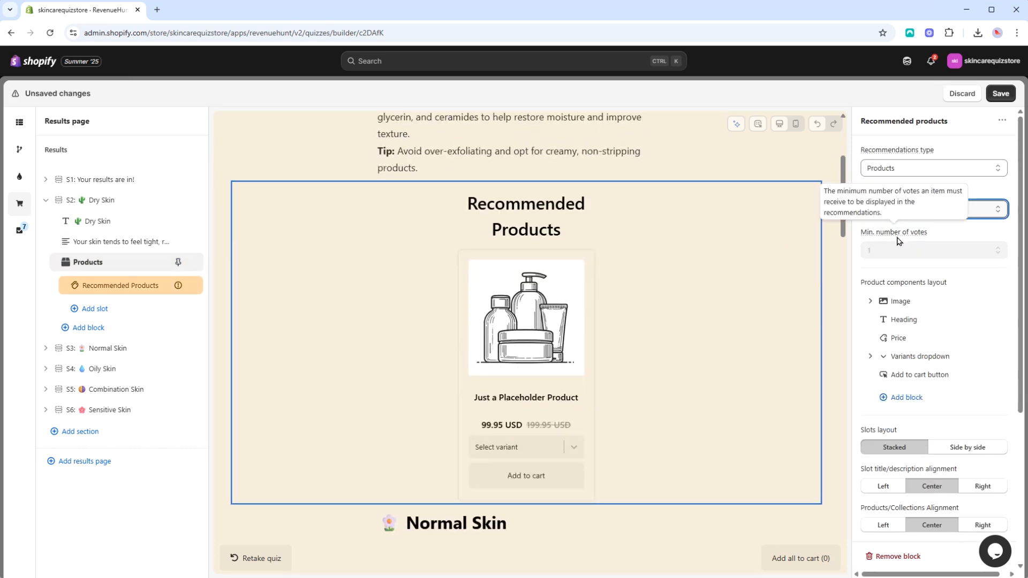
Set the maximum recommended items of the Dry Skin section's Recommended Products slot to 3
click(115, 293)
click(922, 392)
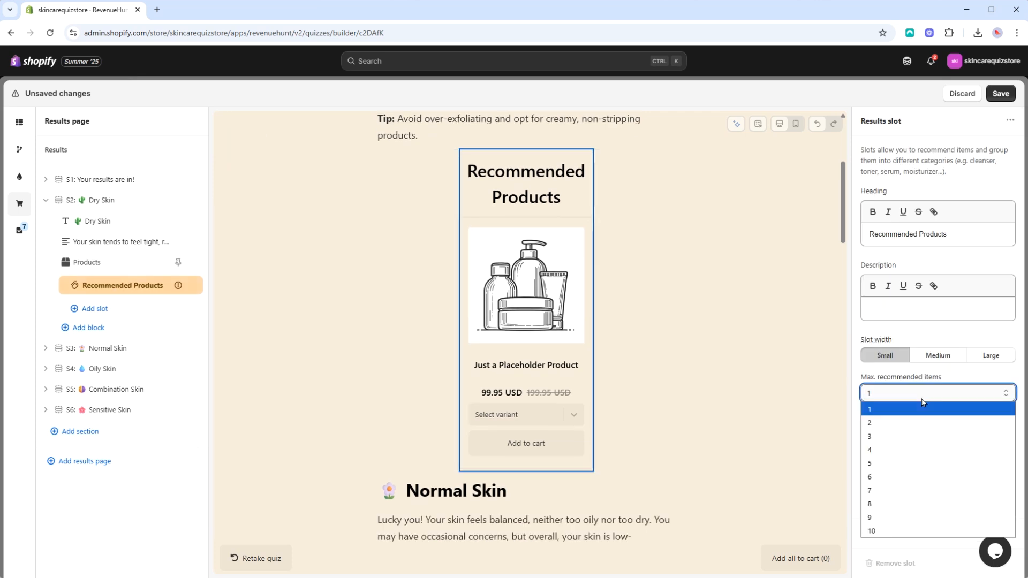
click(893, 434)
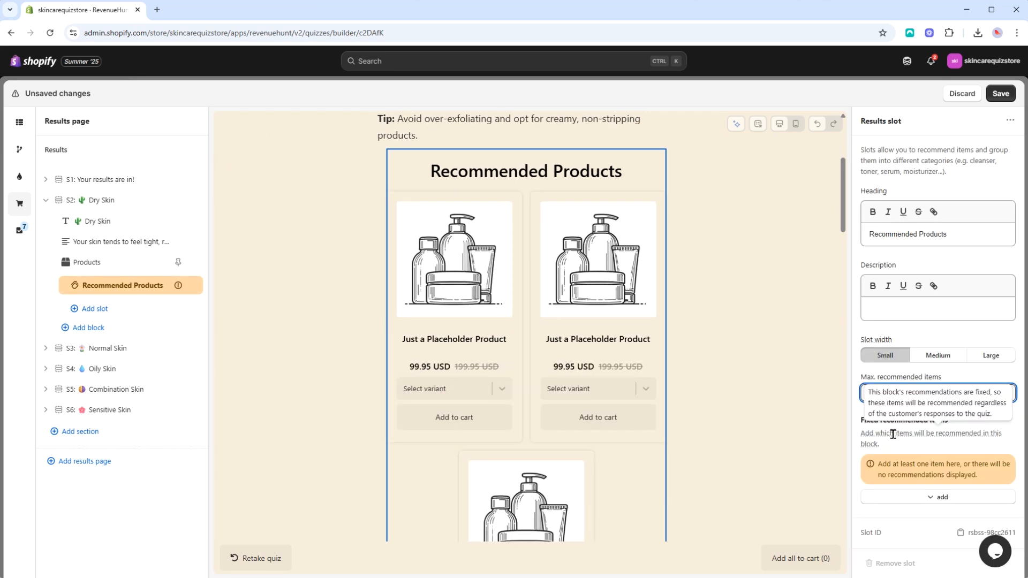
Add Relaxing Night Cream, Ultra Facial Deep Moisture Balm and Vitamin C Serum as the Dry Skin slot's fixed products
click(914, 496)
click(904, 401)
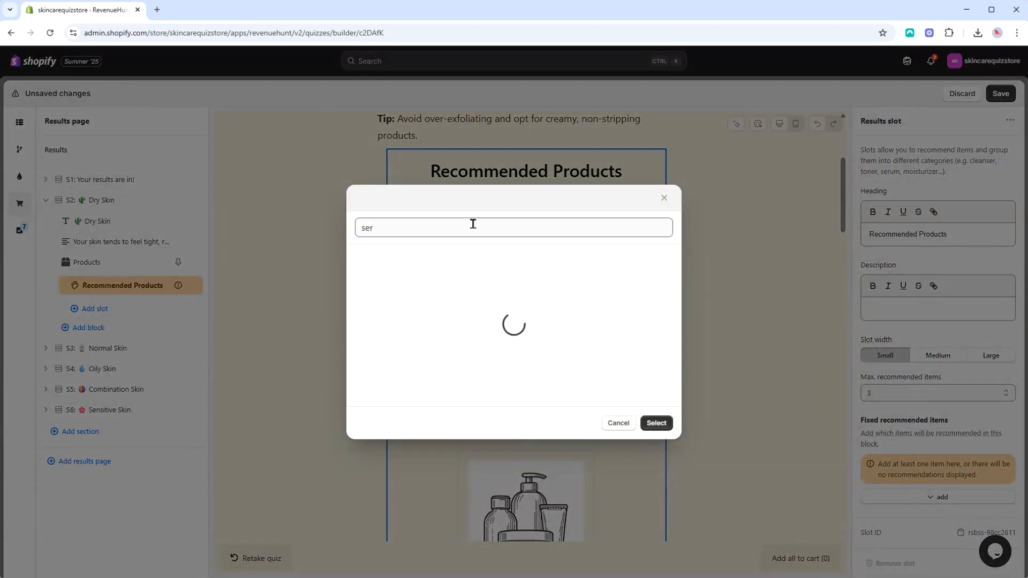
click(386, 107)
double_click(386, 107)
text(rel)
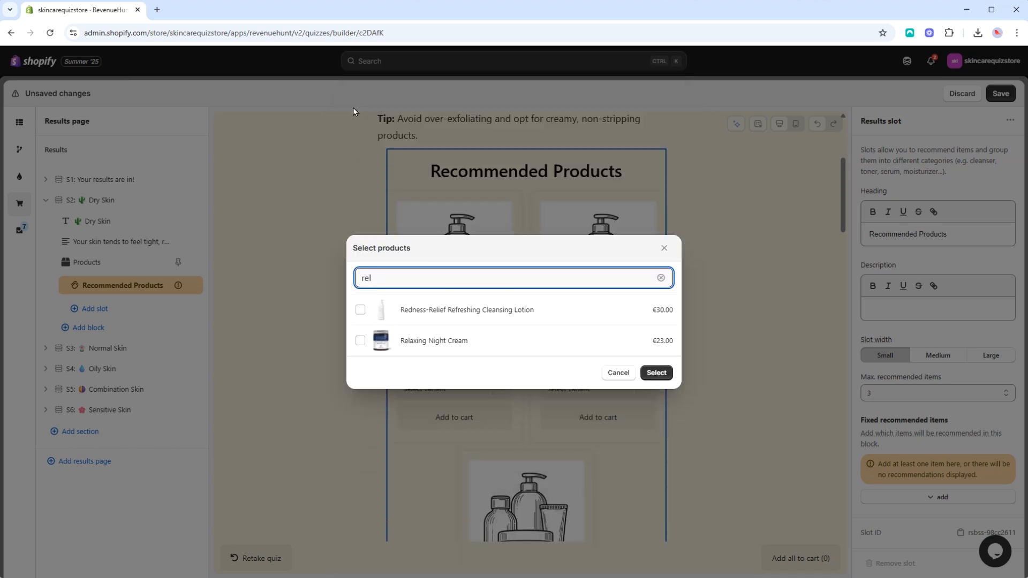
click(449, 343)
double_click(414, 281)
text(ultra)
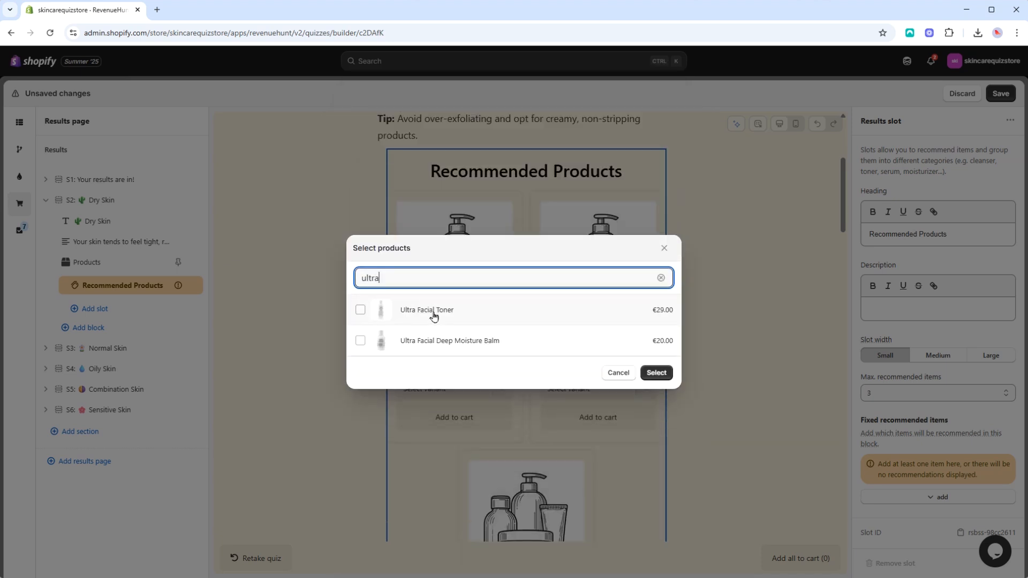
click(440, 348)
double_click(367, 277)
text(vit)
click(470, 308)
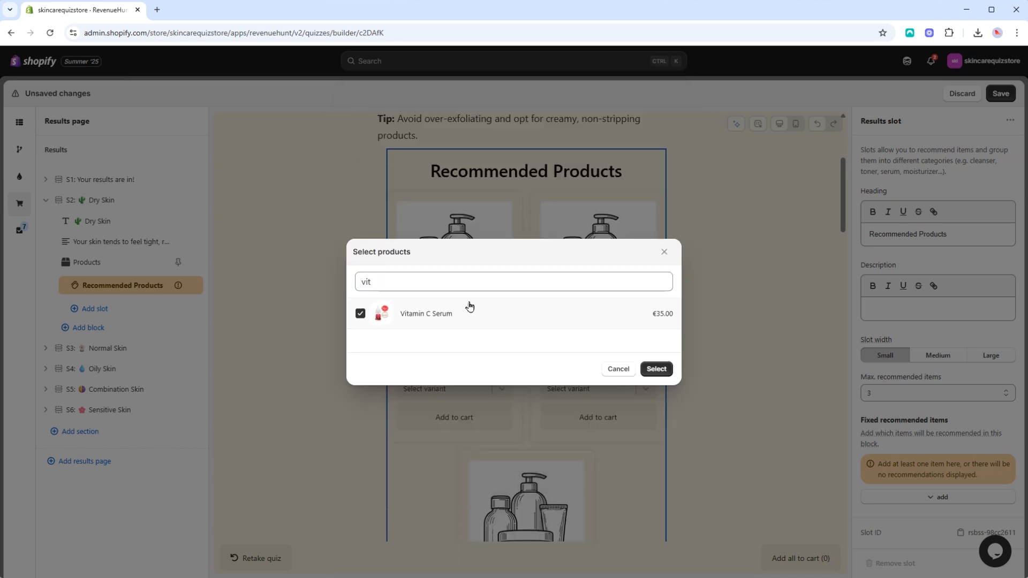
click(657, 373)
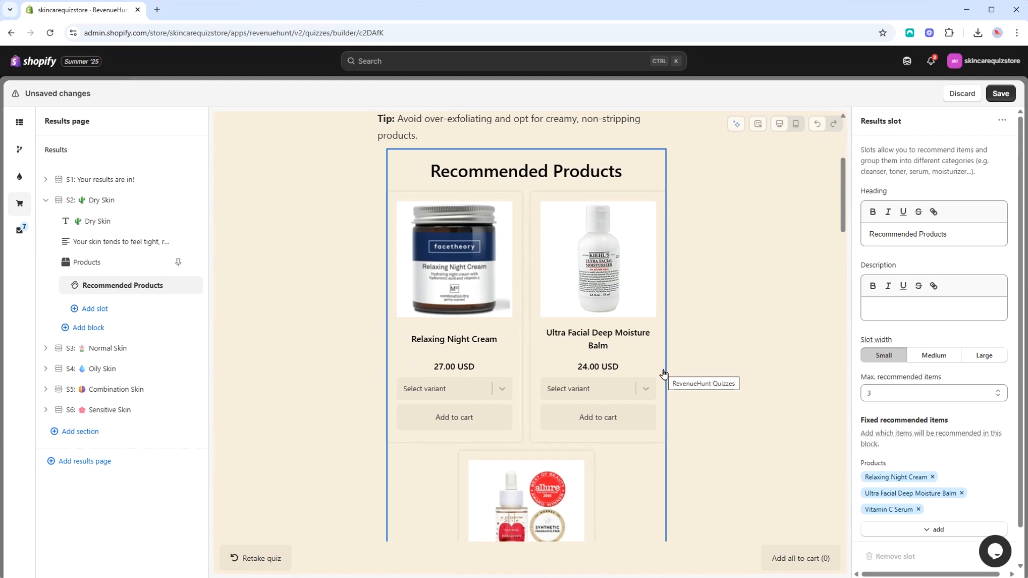
Give the Normal Skin slot up to 3 fixed products, including Morning Cleanser and Fresh Rose Deep Hydration Toner
click(45, 200)
click(46, 221)
click(123, 305)
click(938, 497)
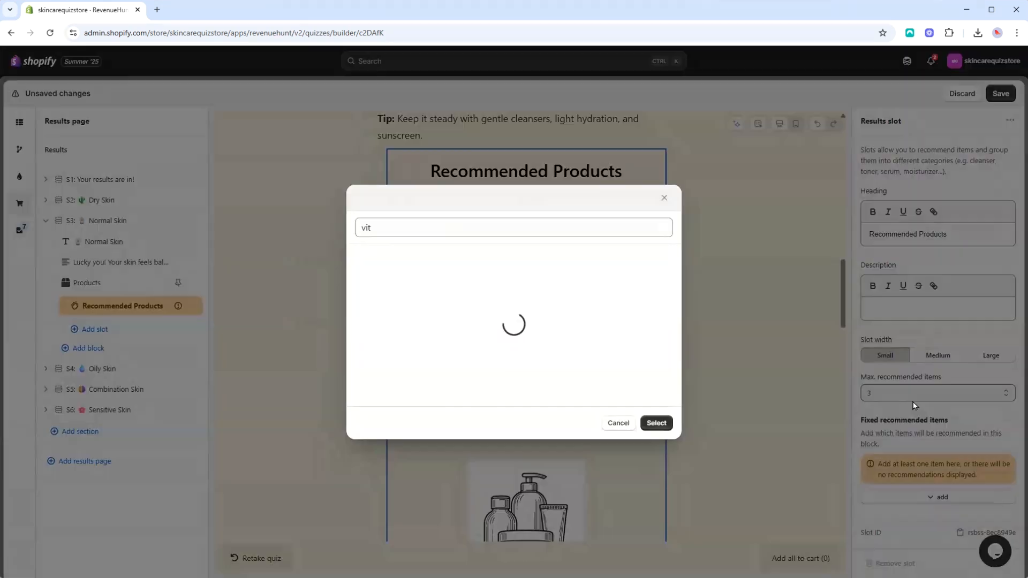
click(657, 546)
Give the Oily Skin slot 3 fixed products: Balancing Force Oil Control Toner, Oil-Free Moisture-Combination Skin and Neutrogena Oil-Free Acne Face Wash
click(46, 221)
click(45, 241)
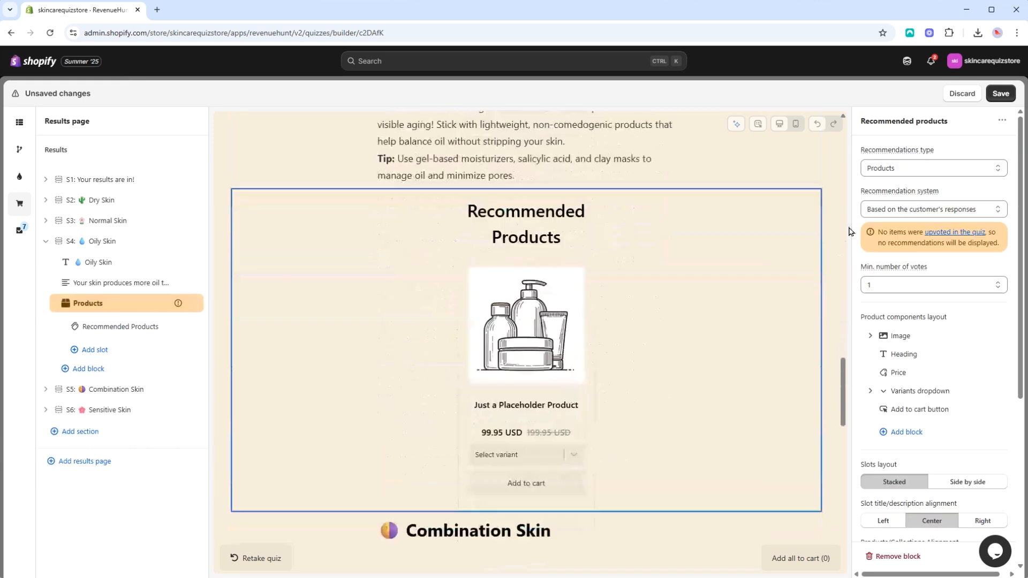
click(123, 326)
click(938, 497)
click(656, 546)
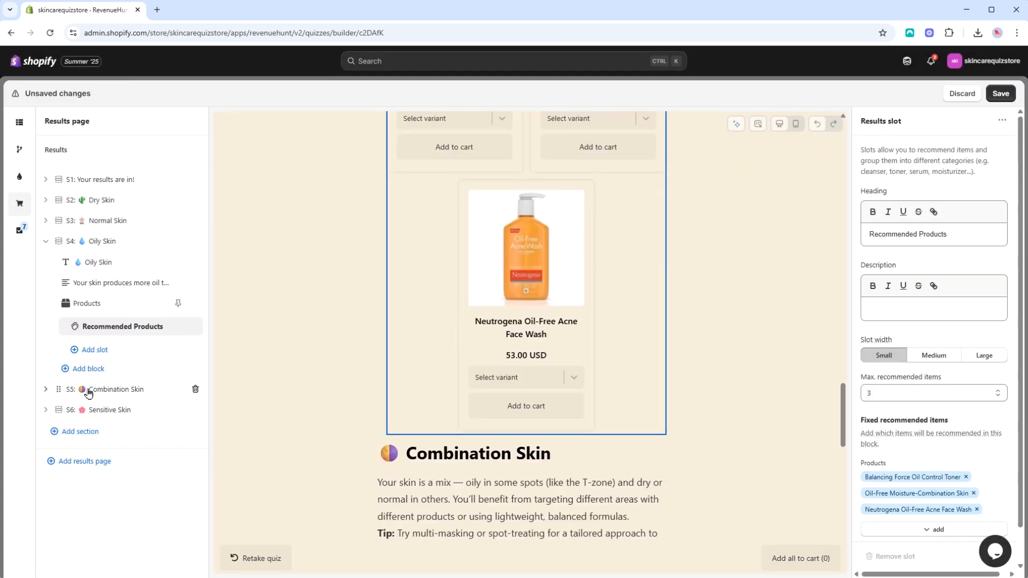
Give the Combination Skin slot 3 fixed products: Oil-Free Moisture-Combination Skin, Super Antioxidant Serum and United State Balancing Tonic
click(85, 389)
click(123, 347)
click(938, 497)
click(517, 414)
scroll(518, 367, down, 2)
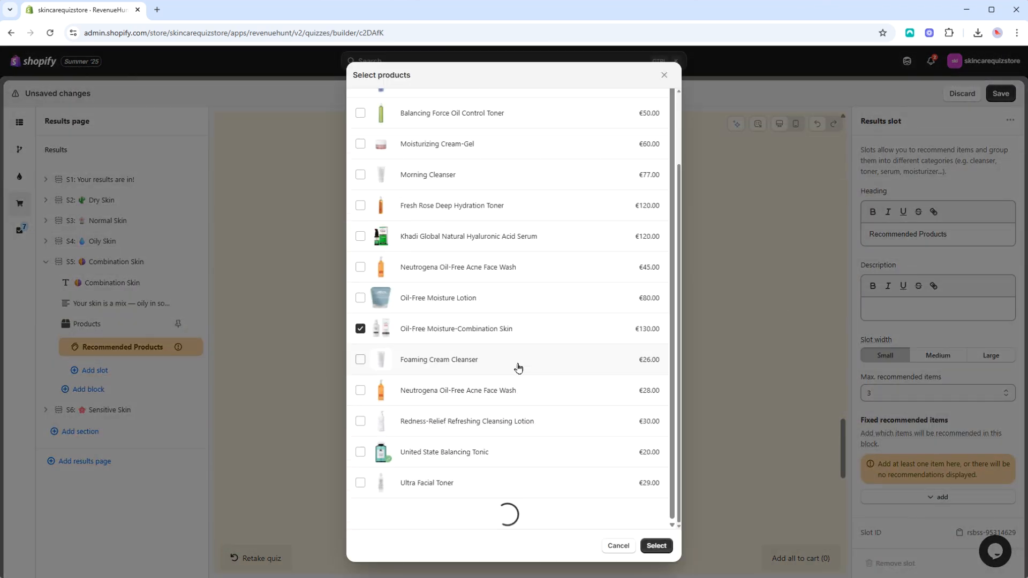
click(656, 545)
click(938, 497)
click(360, 305)
click(656, 545)
Give the Sensitive Skin slot 3 fixed products, including Redness-Relief Refreshing Cleansing Lotion and Aloe Soothing Toner, and save the quiz
click(45, 261)
click(45, 282)
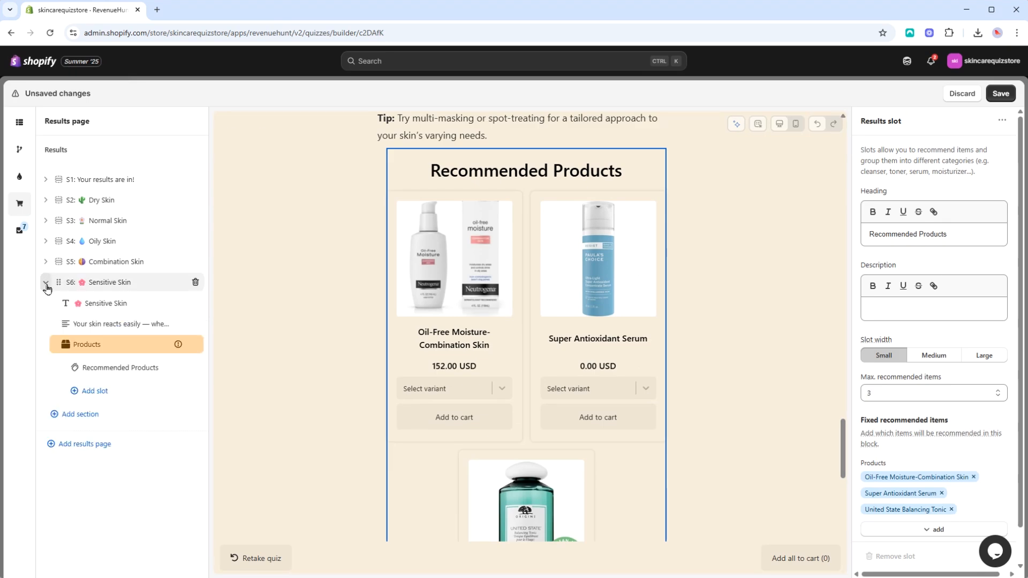
click(123, 368)
click(938, 496)
scroll(470, 375, down, 3)
click(469, 452)
click(656, 546)
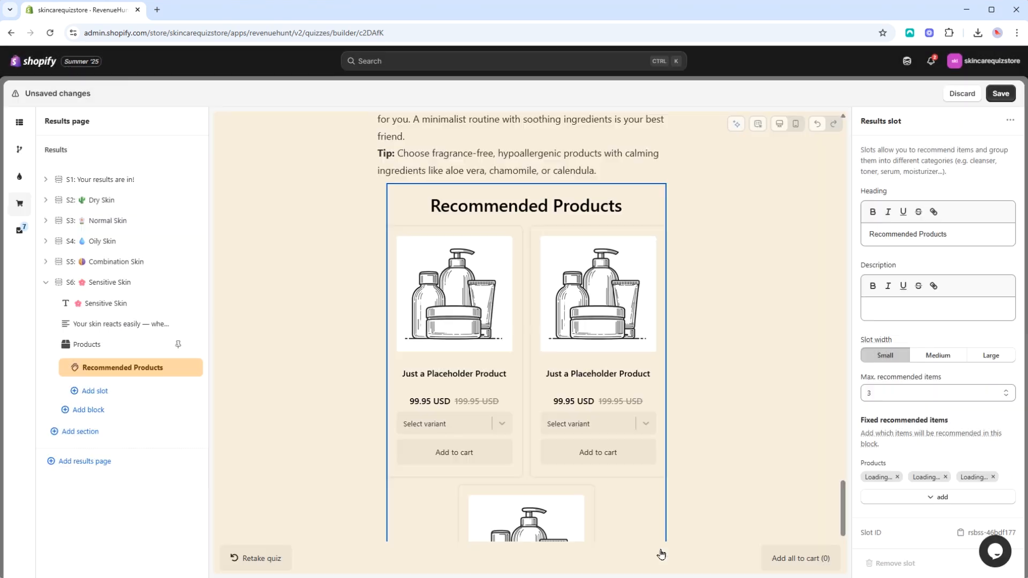
click(1000, 93)
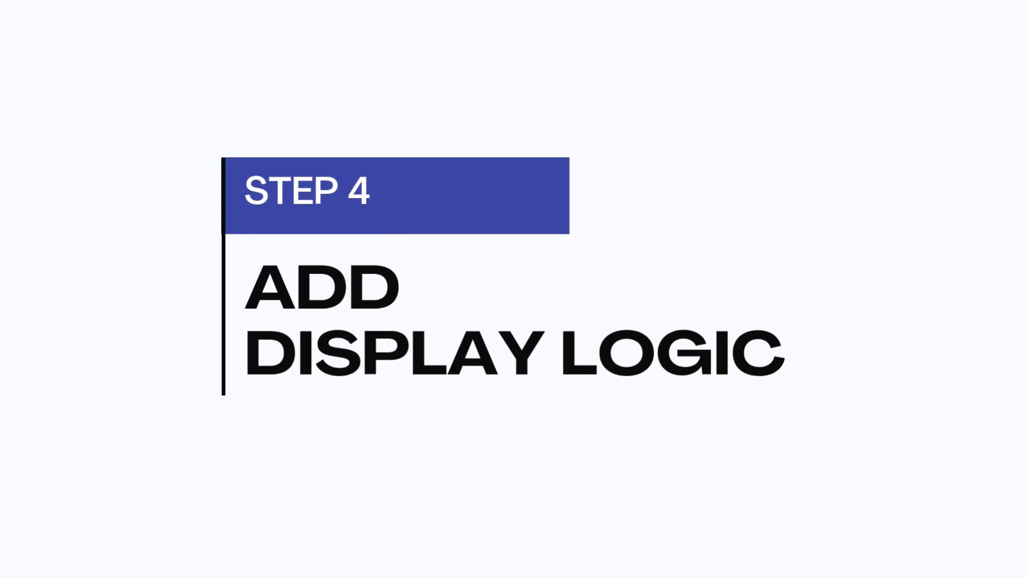
Make the Dry Skin section visible only if the variable with the highest score is dry_skin, with default visibility Hidden
click(133, 208)
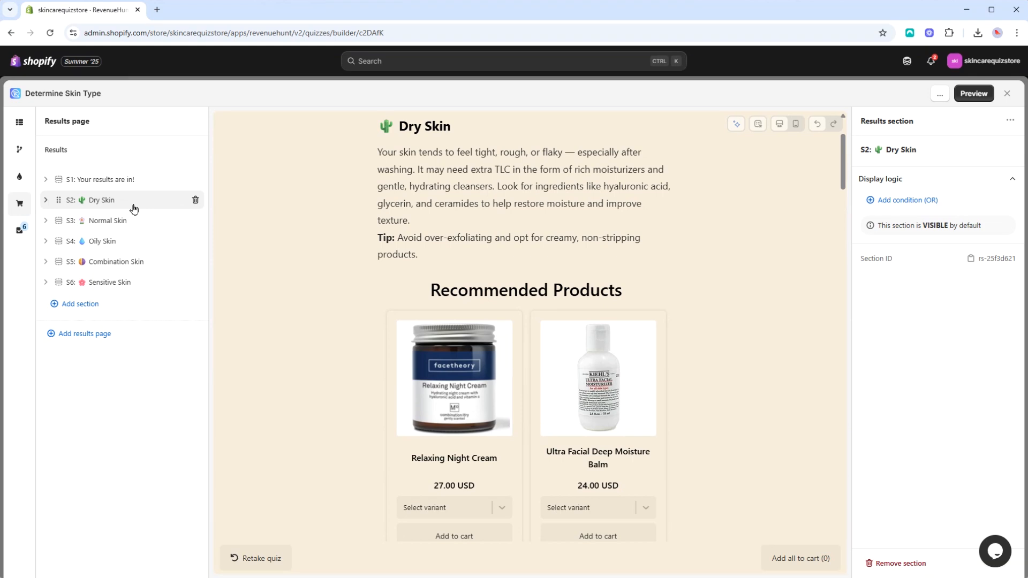
click(914, 204)
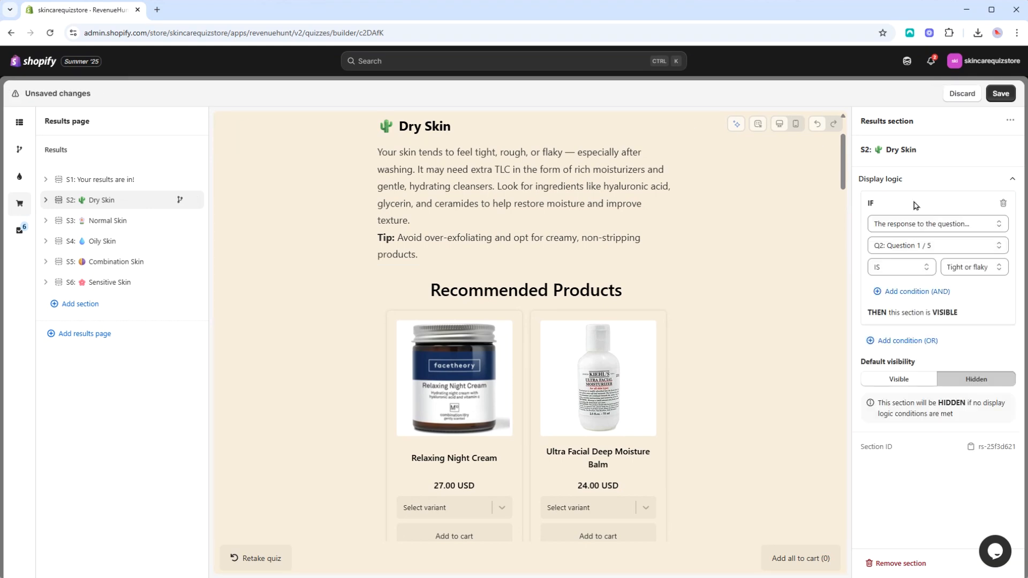
click(937, 223)
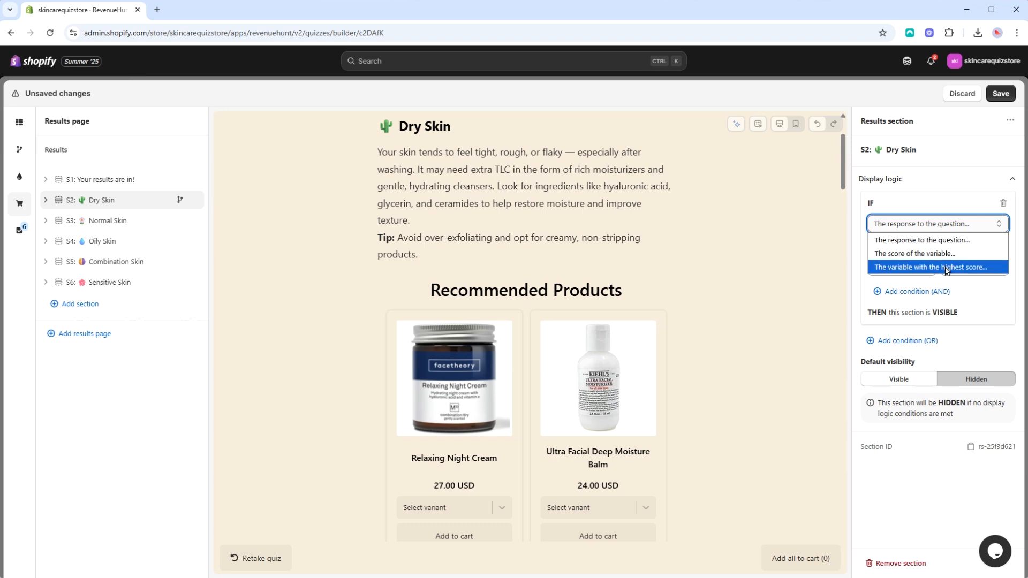
click(945, 268)
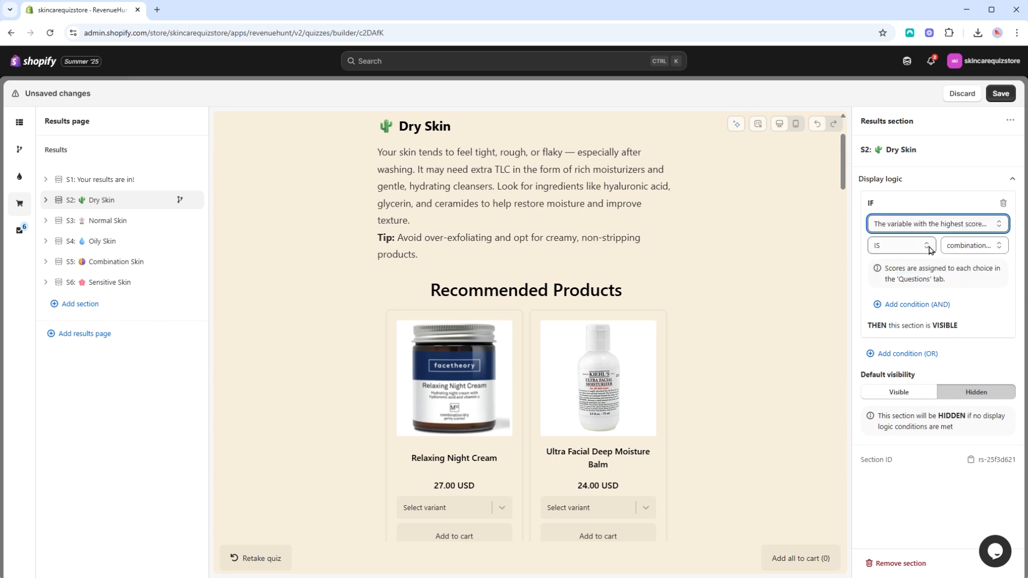
click(929, 250)
click(921, 264)
click(964, 248)
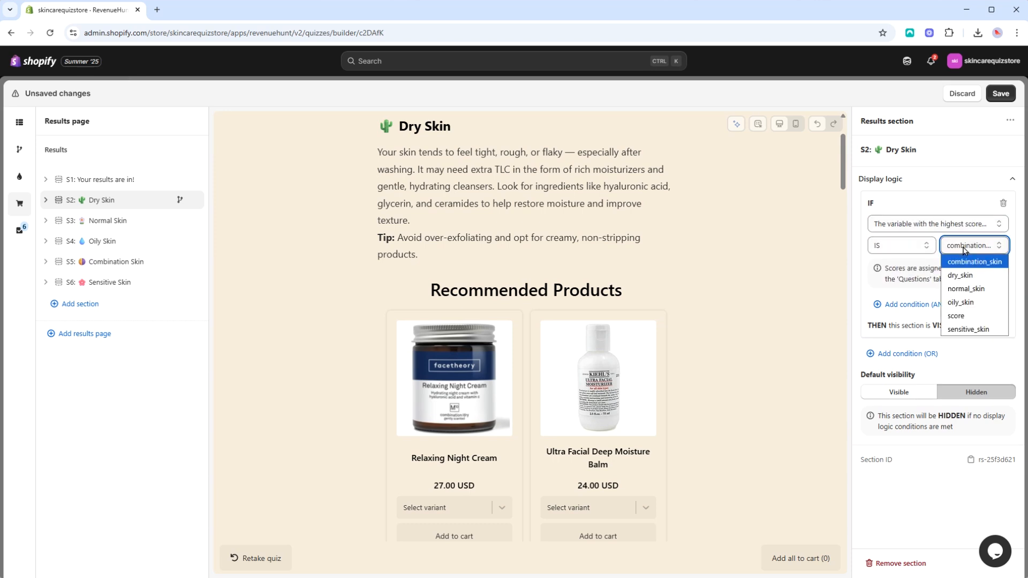
click(970, 277)
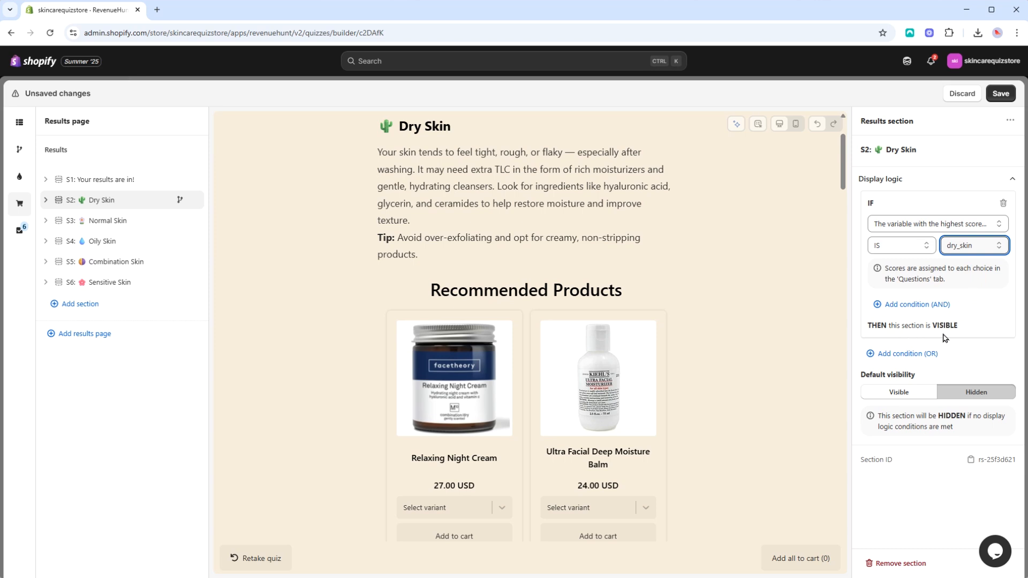
click(1000, 397)
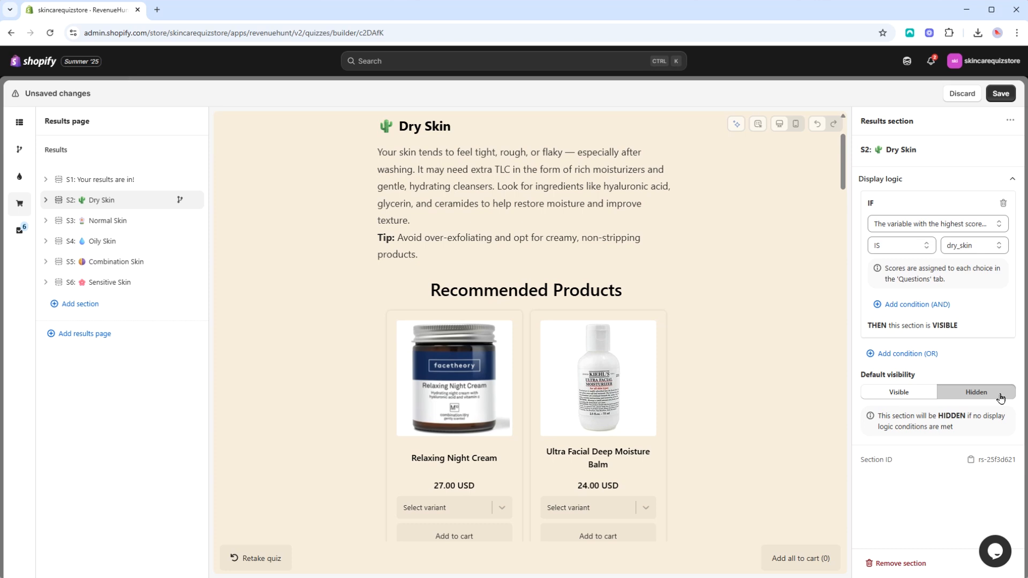
Add display logic to the Normal Skin section showing it if the variable with the highest score is normal_skin
click(122, 227)
click(905, 200)
click(974, 245)
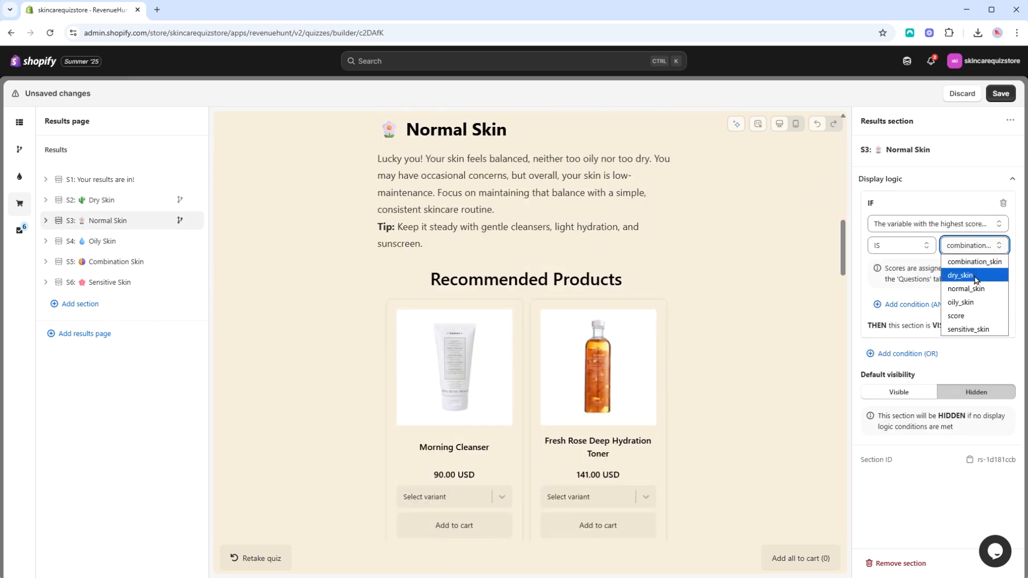
click(974, 287)
Add display logic to the Oily Skin section showing it if the variable with the highest score is oily_skin
click(126, 242)
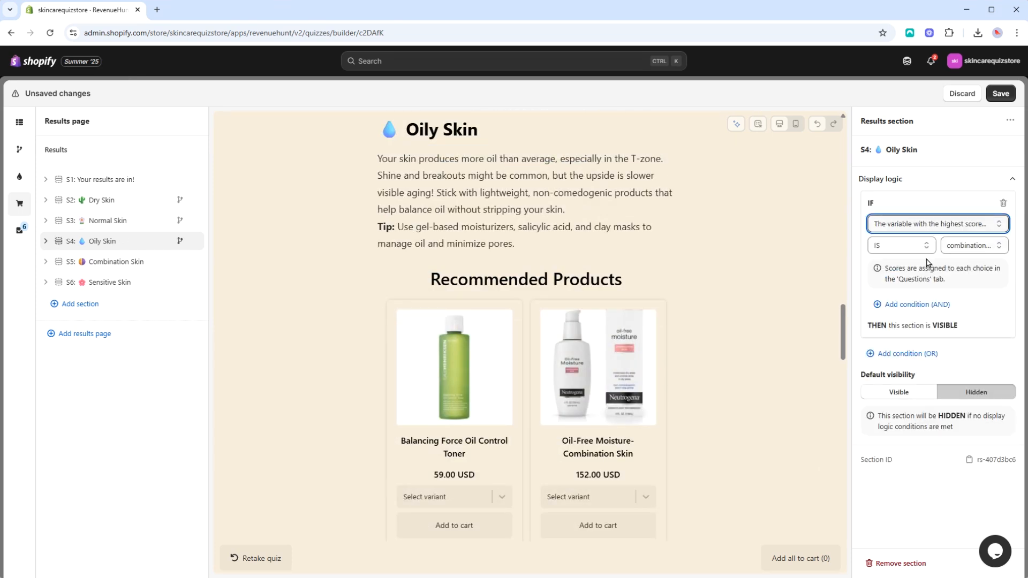
click(974, 245)
click(974, 301)
Add display logic to the Combination Skin section showing it if the variable with the highest score is combination_skin
click(116, 262)
click(904, 199)
click(937, 224)
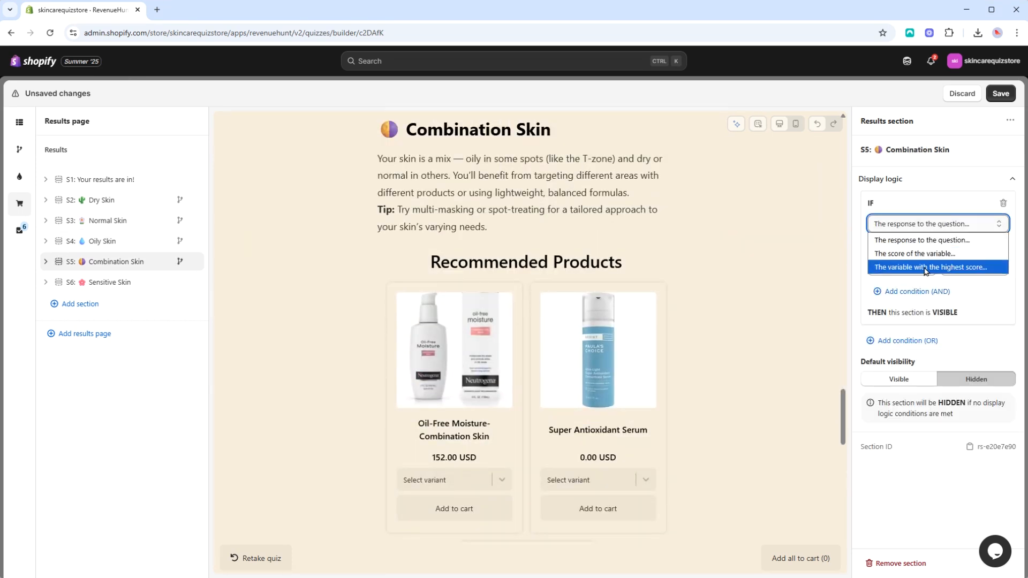
click(925, 267)
Show the Sensitive Skin section if the variable with the highest score is sensitive_skin, and save the quiz
click(110, 282)
click(904, 200)
click(937, 224)
click(925, 268)
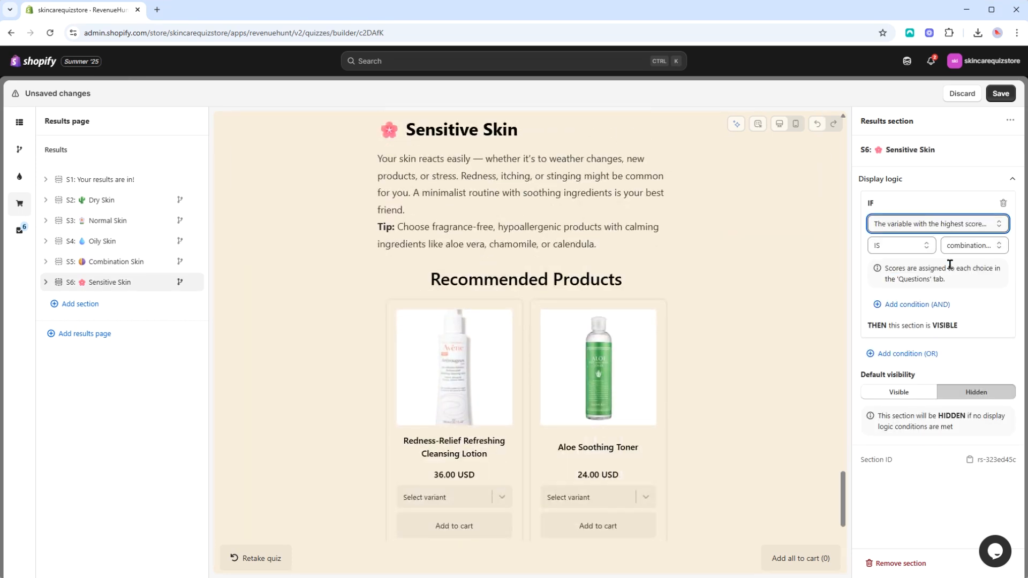
click(975, 245)
click(964, 328)
click(1001, 93)
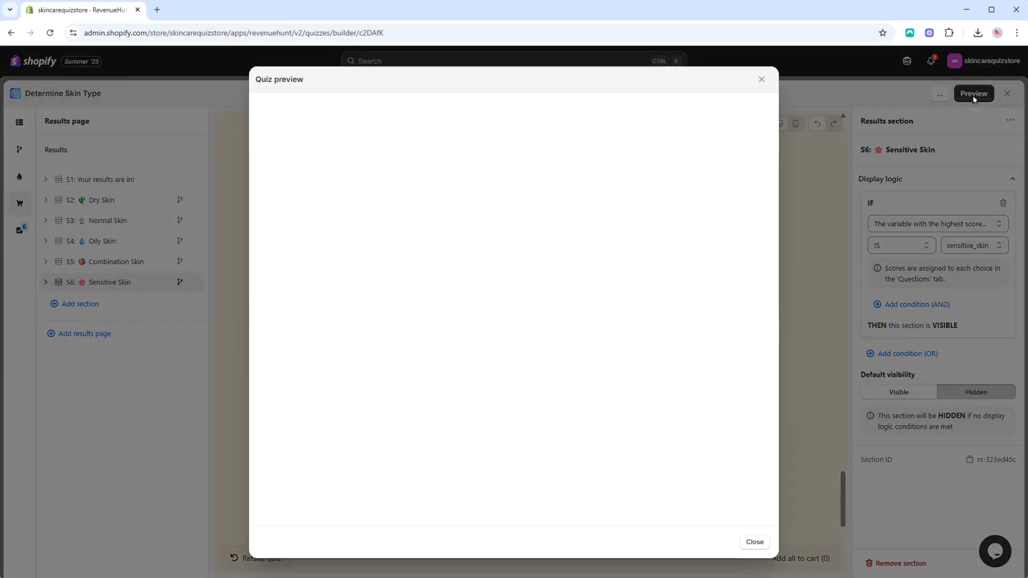
Preview the quiz, answer all five questions and look through the resulting recommendations
scroll(388, 376, down, 2)
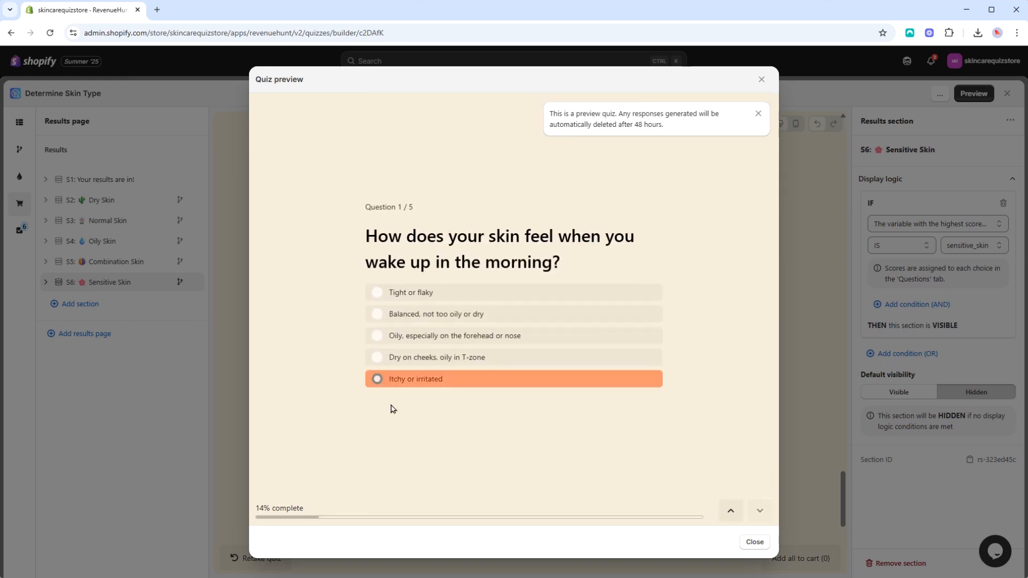
click(429, 312)
click(429, 291)
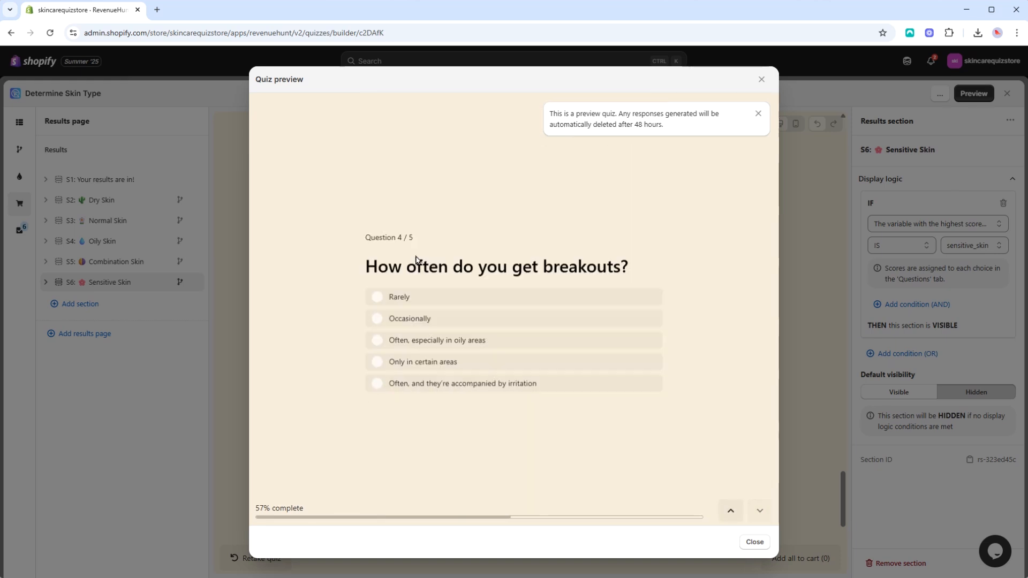
click(414, 285)
click(413, 296)
click(397, 382)
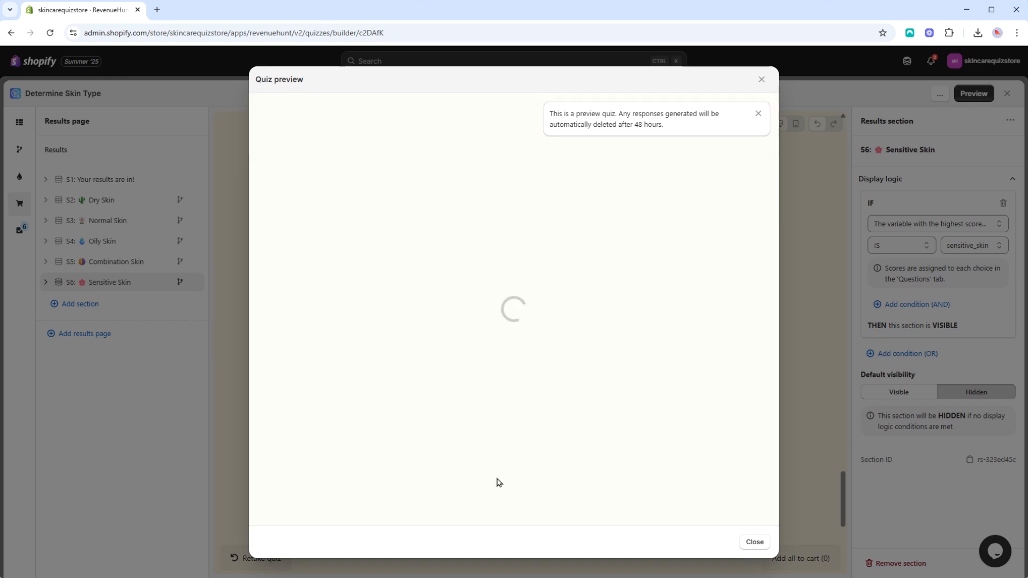
mouse_move(773, 152)
mouse_down()
mouse_move(773, 353)
mouse_move(779, 150)
mouse_up()
Run the quiz preview again from the welcome page, answering all five questions to reach the results
click(299, 509)
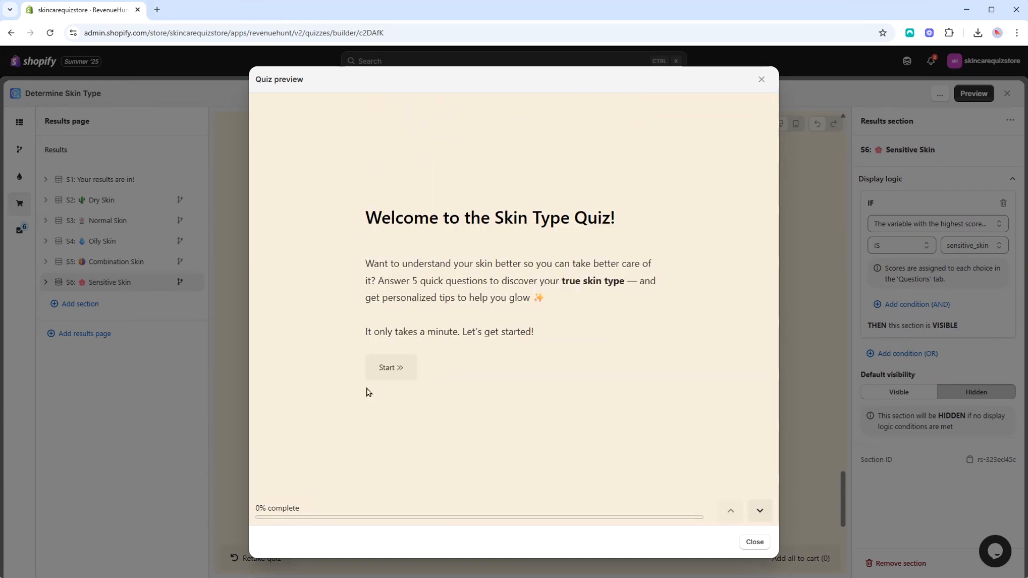
click(422, 364)
click(424, 381)
click(424, 379)
click(420, 391)
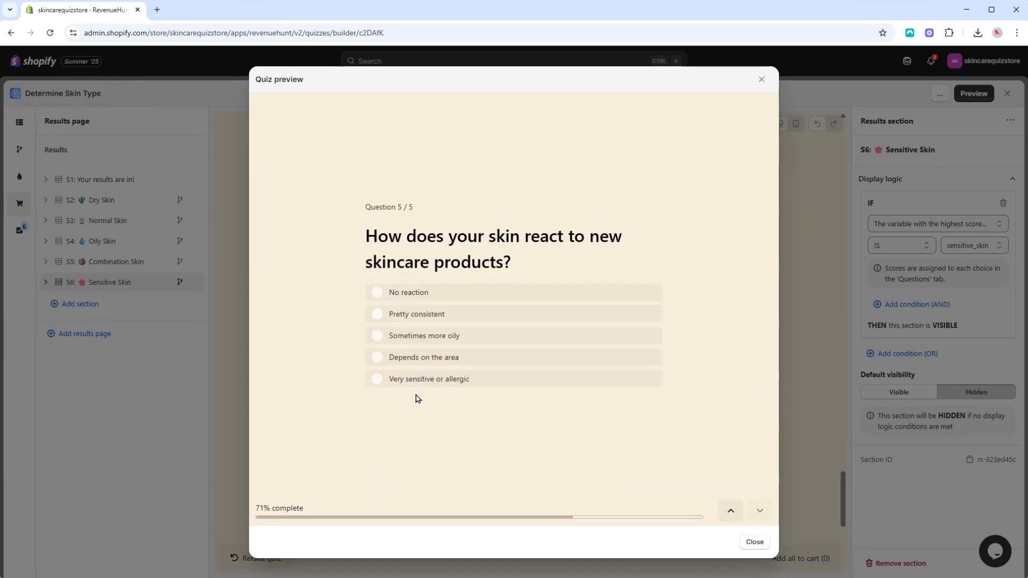
click(407, 381)
click(391, 381)
mouse_move(776, 130)
mouse_down()
mouse_move(773, 360)
mouse_move(786, 123)
mouse_up()
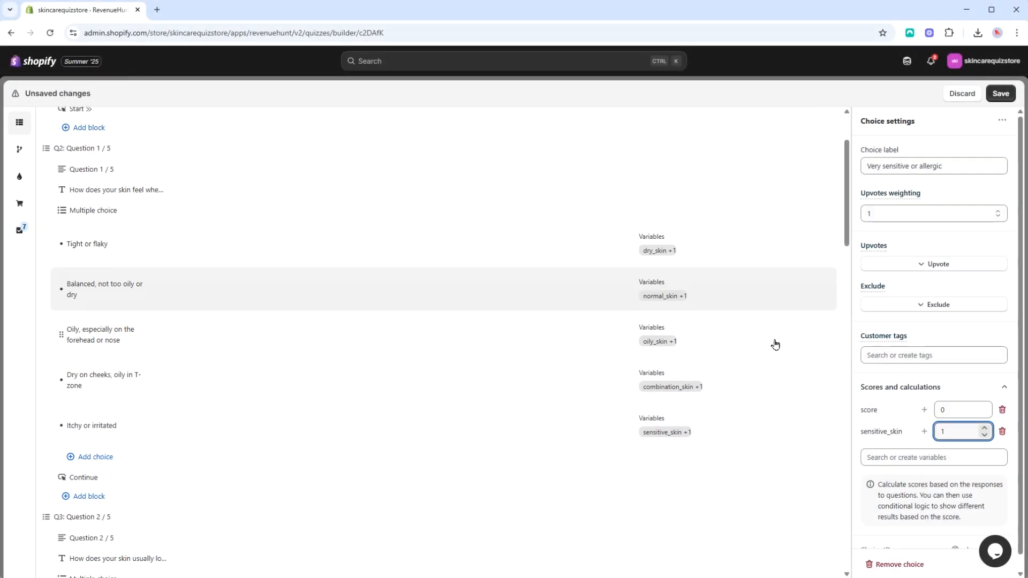
Review the score variables assigned to the question choices and open the analysis of the latest quiz response
scroll(770, 345, down, 6)
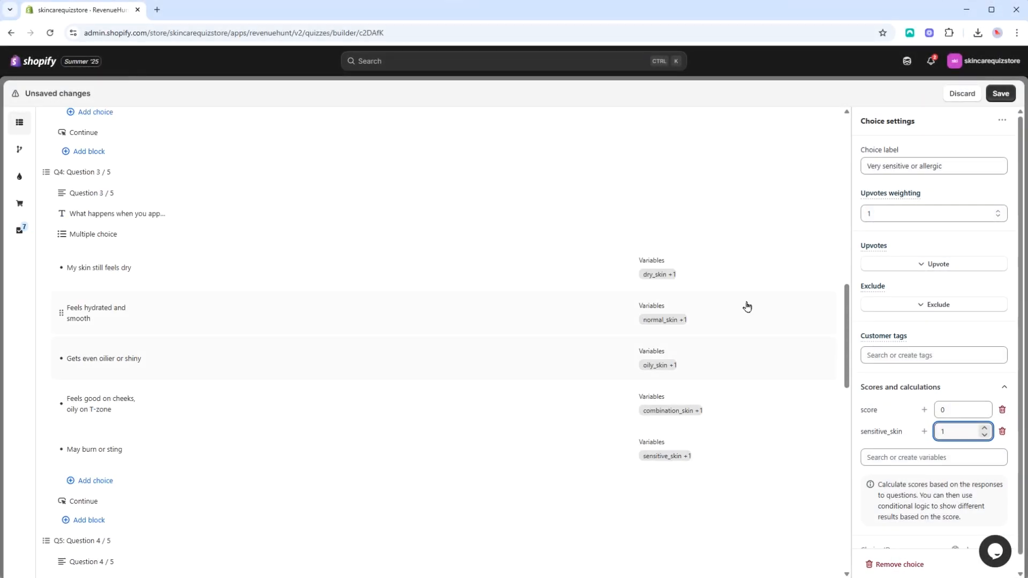
scroll(722, 360, down, 7)
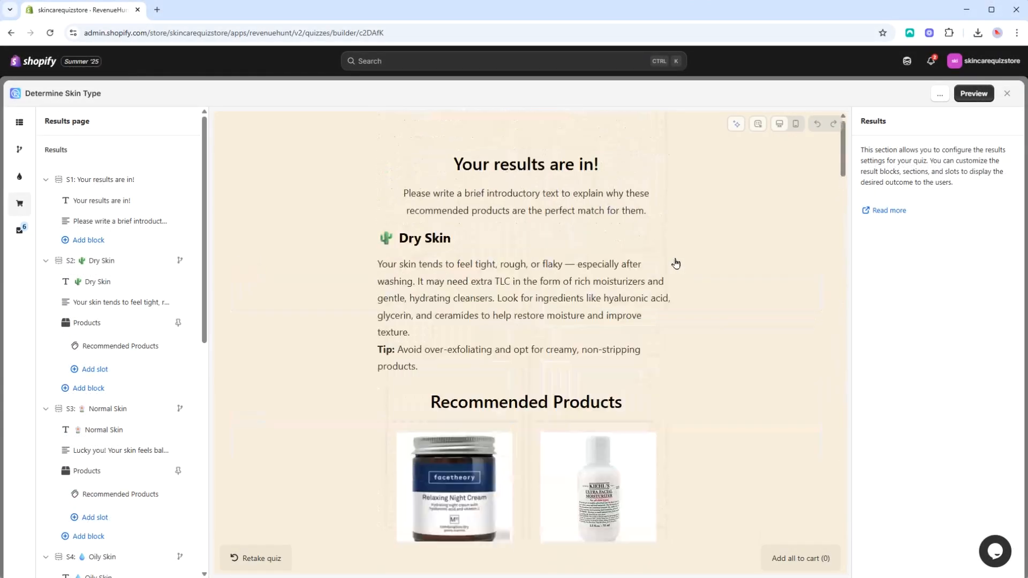
click(940, 96)
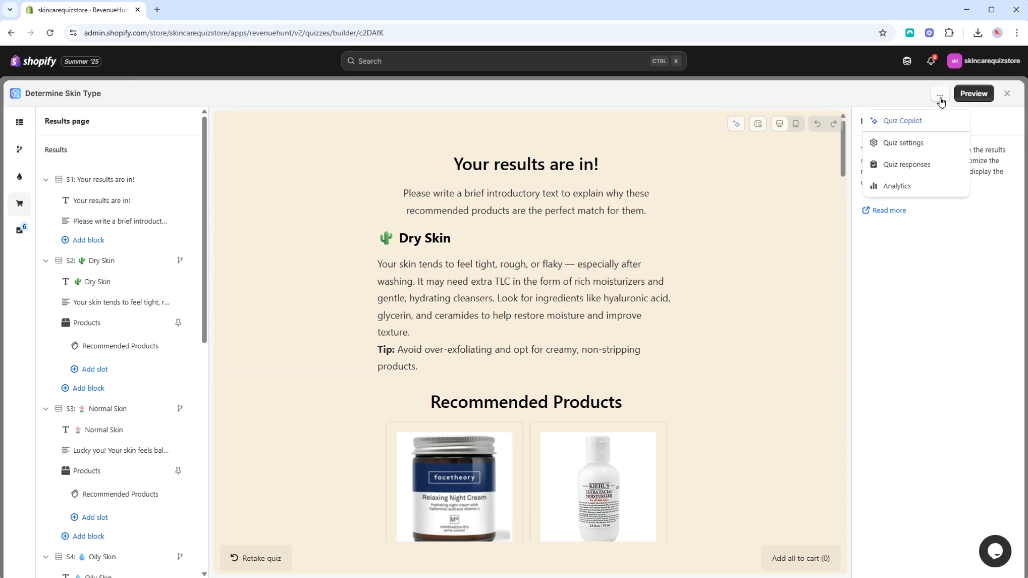
click(912, 169)
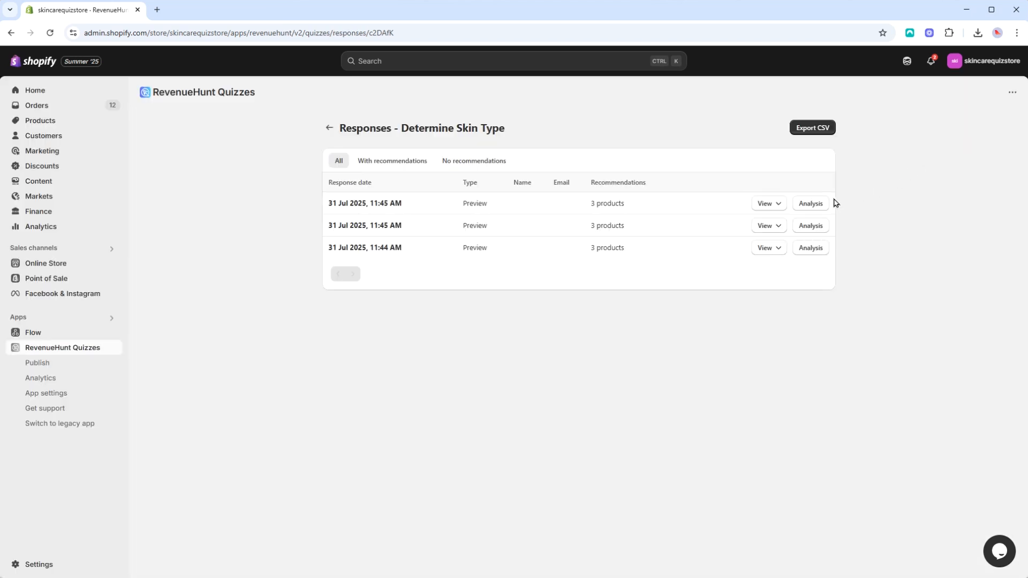
click(818, 204)
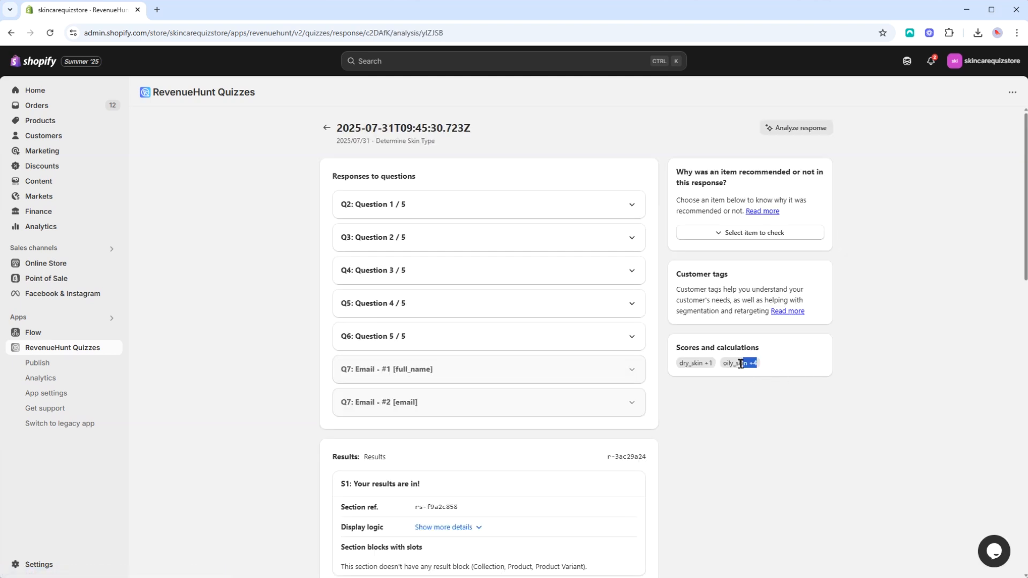
Inspect the response's total scores and the recorded answers and scores for Questions 5 back to 1
click(720, 398)
click(636, 336)
click(627, 302)
click(635, 269)
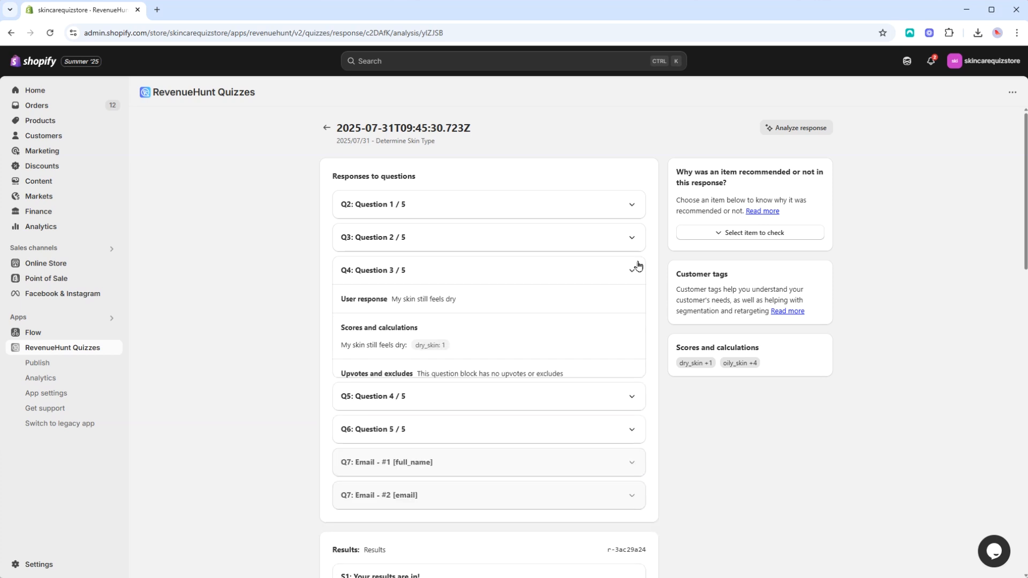
click(633, 239)
click(632, 205)
Check the Oily Skin section's display logic details and recommended products in the response analysis
scroll(656, 381, down, 15)
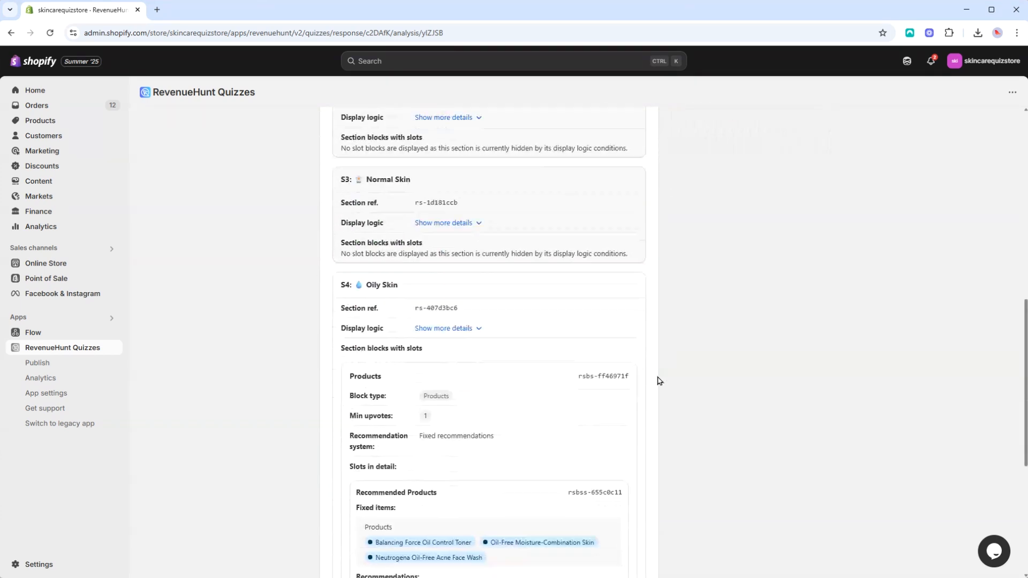
scroll(562, 295, up, 1)
click(474, 204)
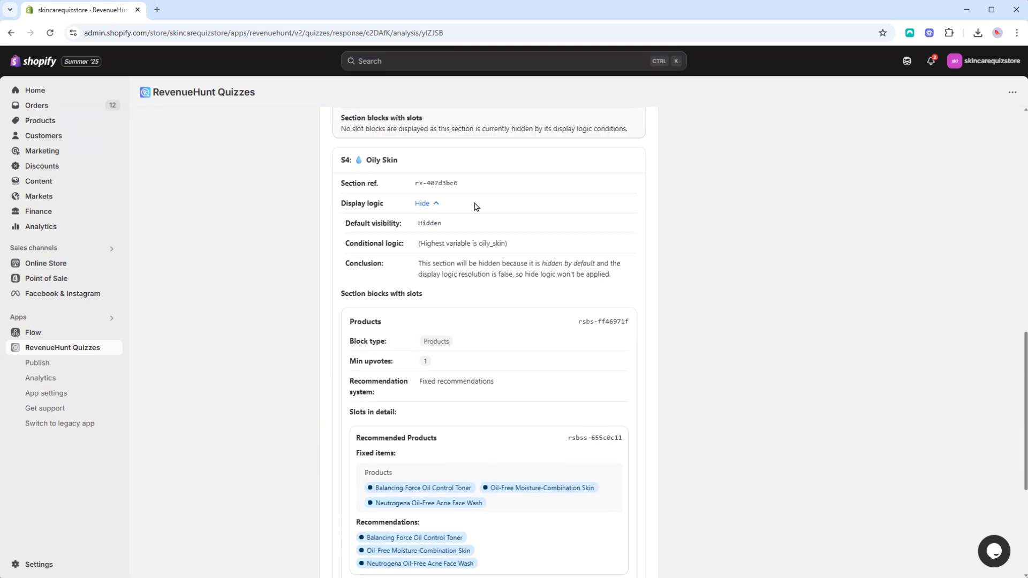
click(428, 210)
scroll(995, 225, up, 1)
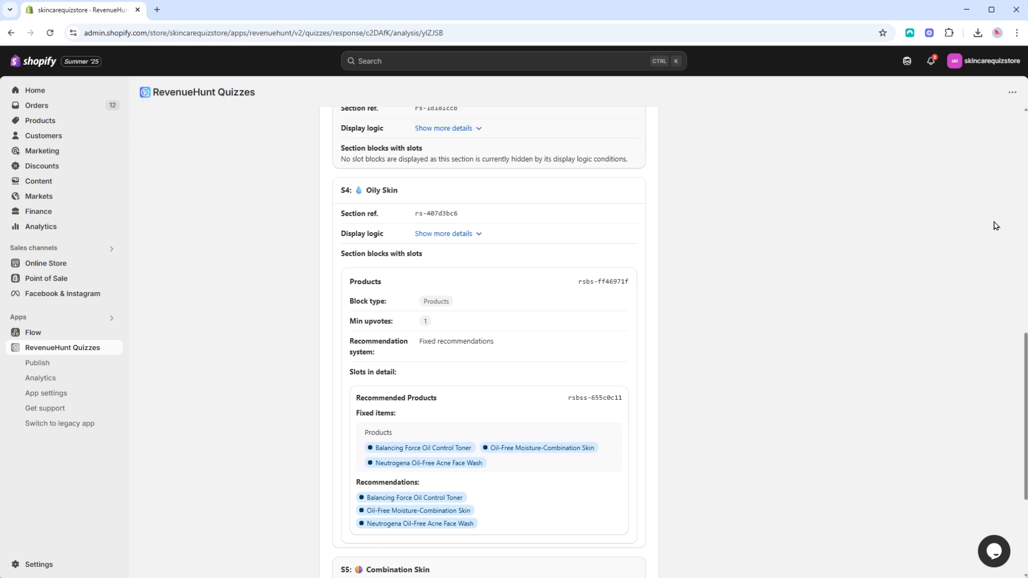
scroll(995, 225, up, 15)
Have Quiz Copilot analyze the response for showing the wrong result section and read its explanation
click(817, 129)
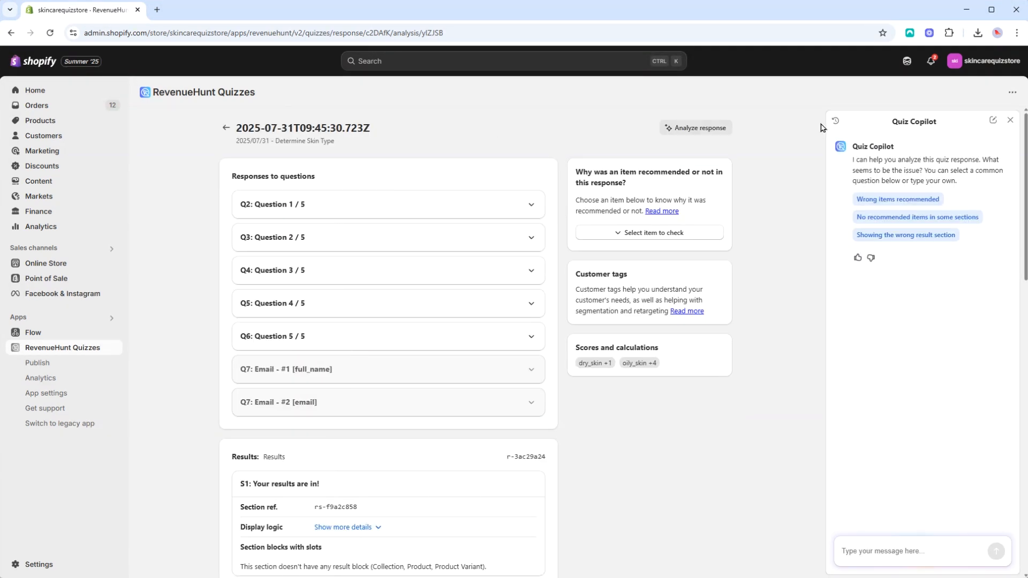
click(930, 238)
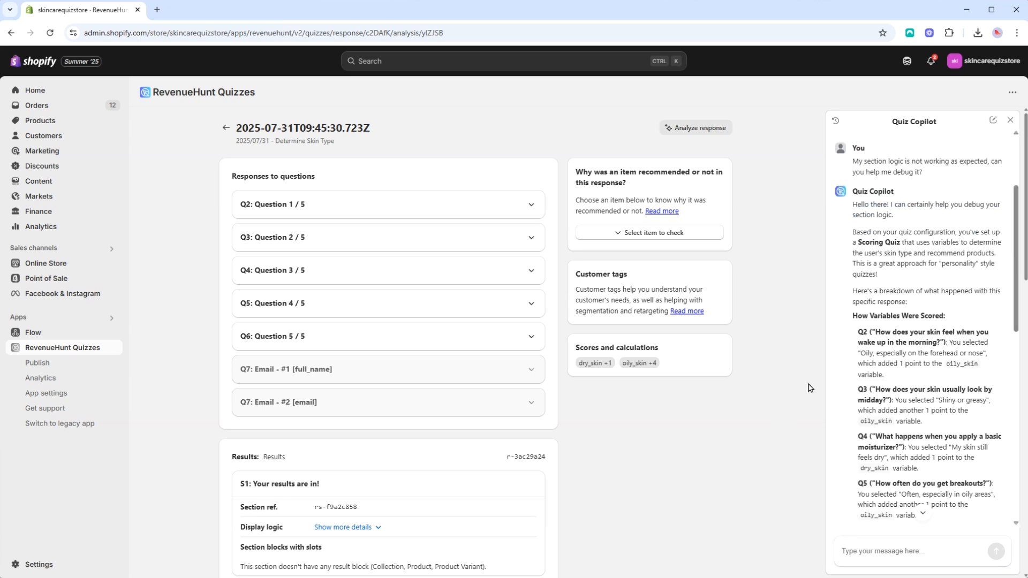
scroll(925, 402, down, 10)
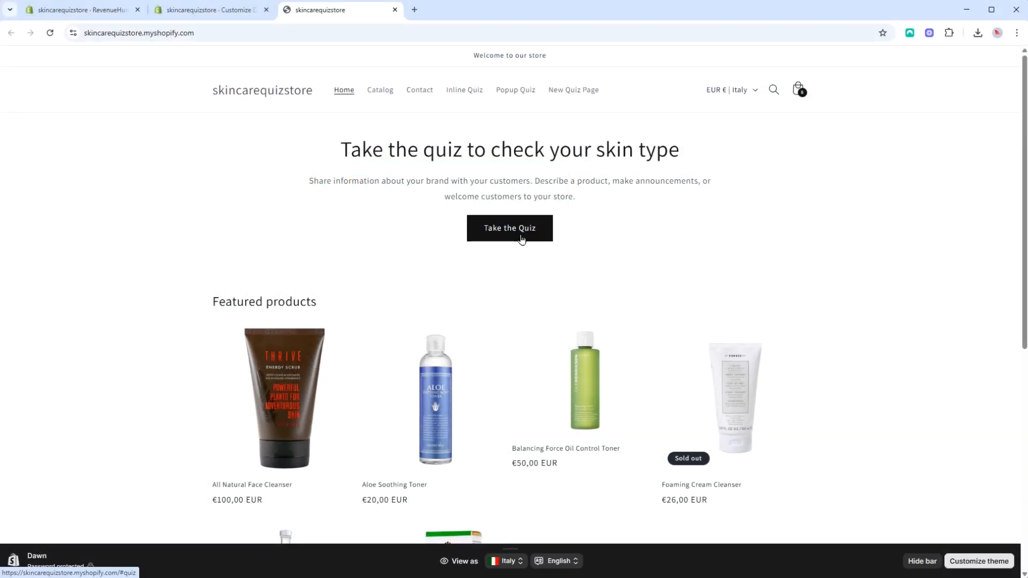
Make Determine Skin Type the store's default quiz
click(523, 236)
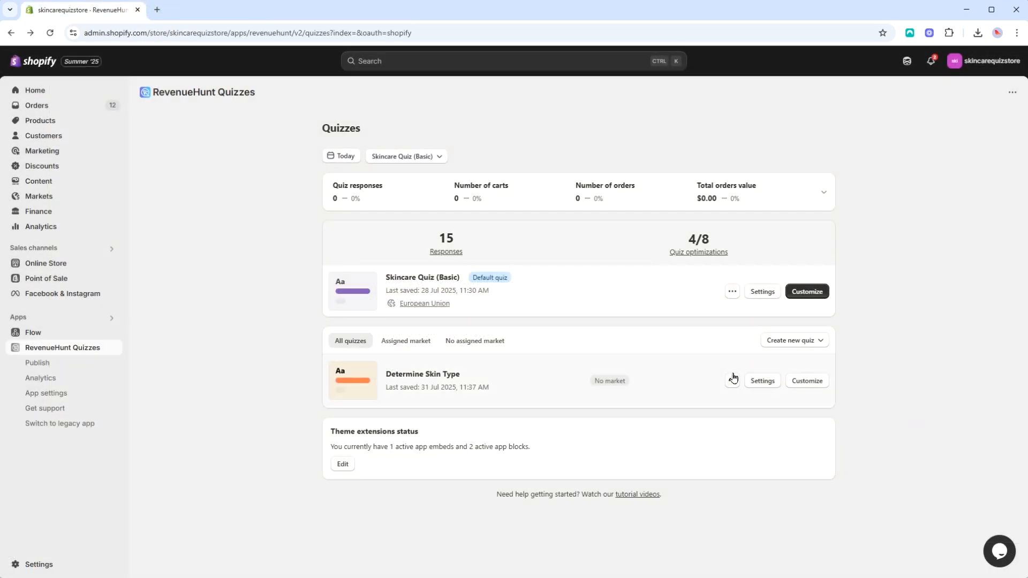
click(732, 380)
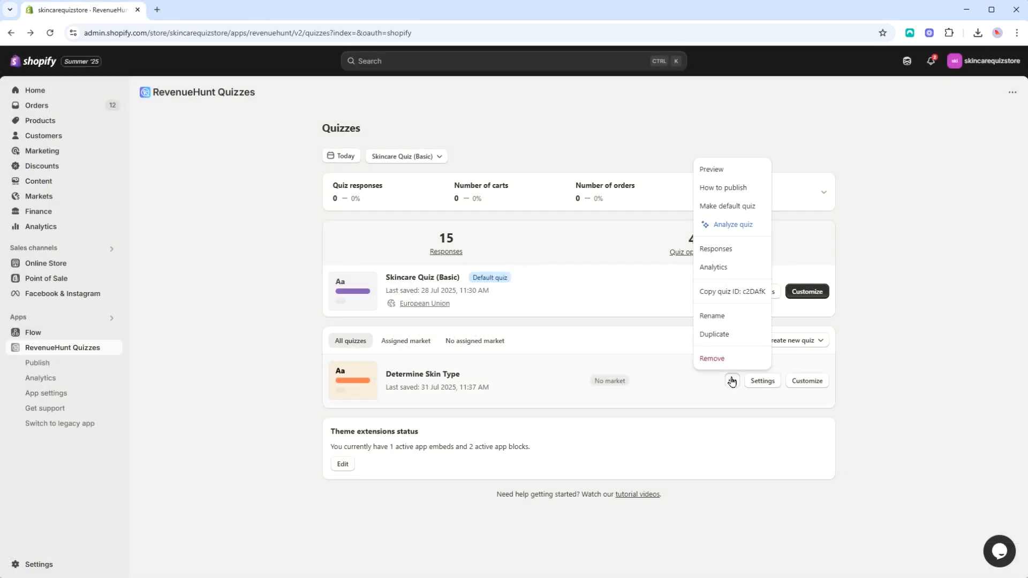
click(741, 206)
click(711, 370)
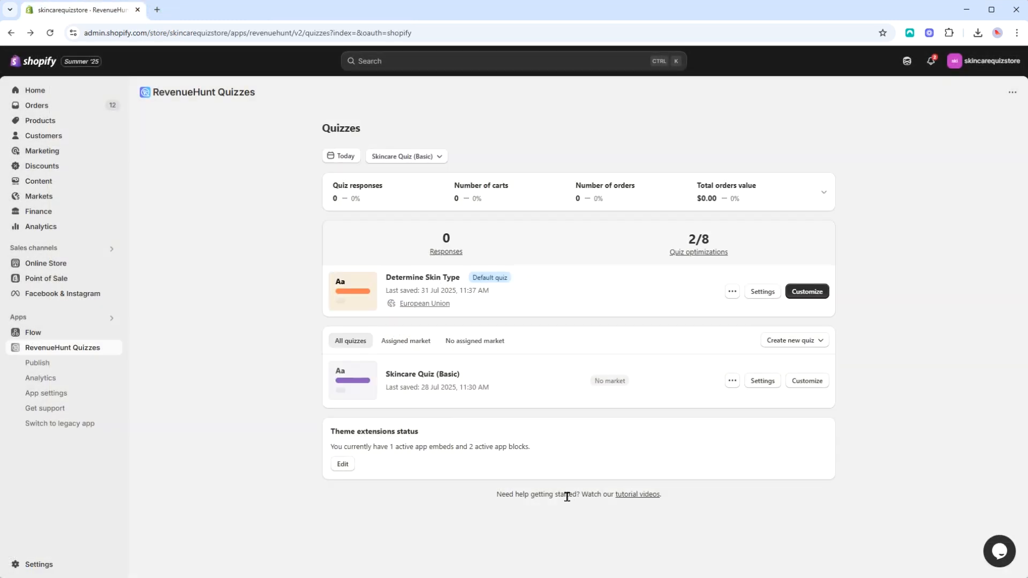
Open the publishing instructions for adding the quiz as a link-triggered popup and read through them
click(80, 362)
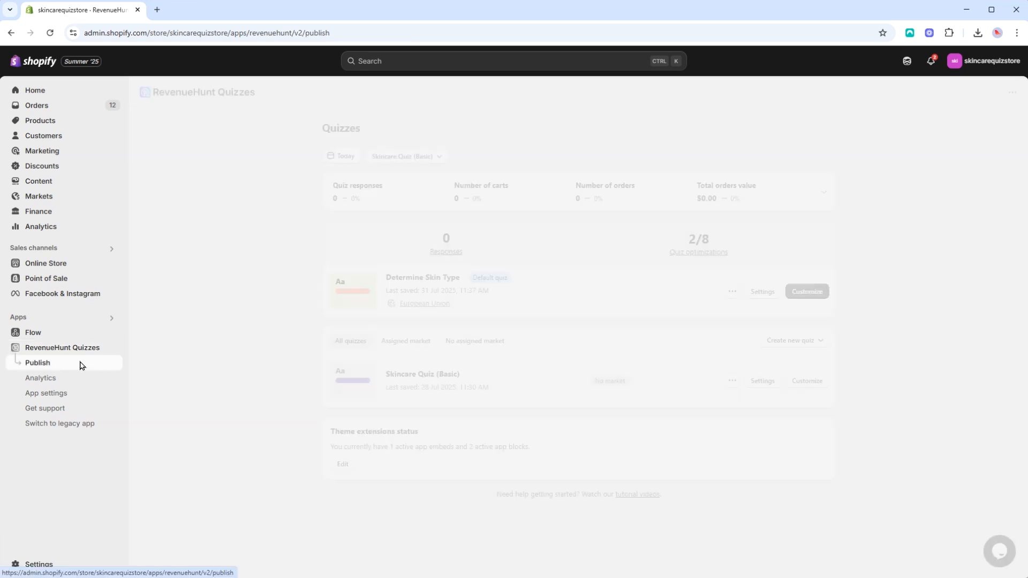
scroll(288, 376, down, 2)
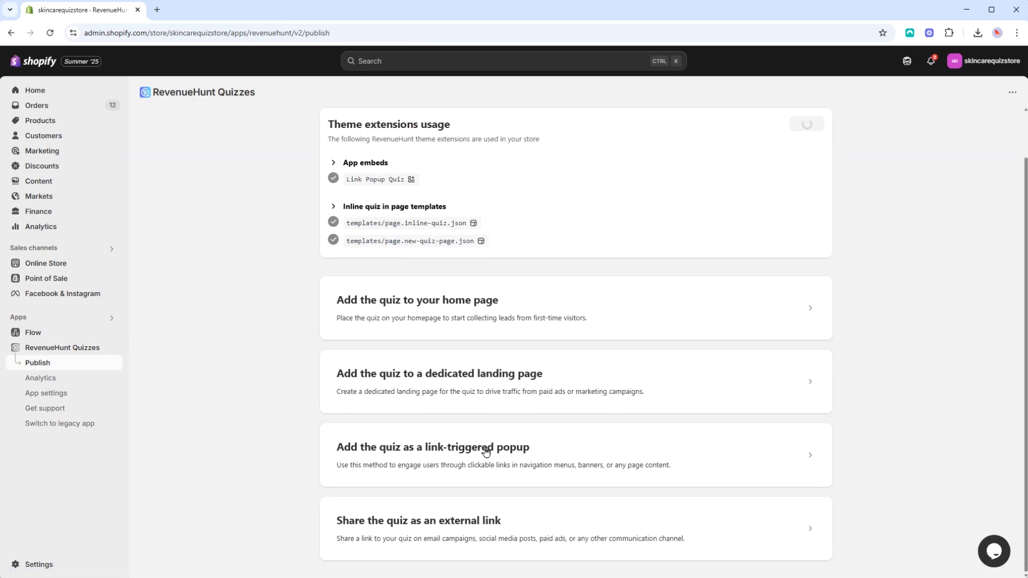
click(486, 453)
scroll(486, 452, down, 7)
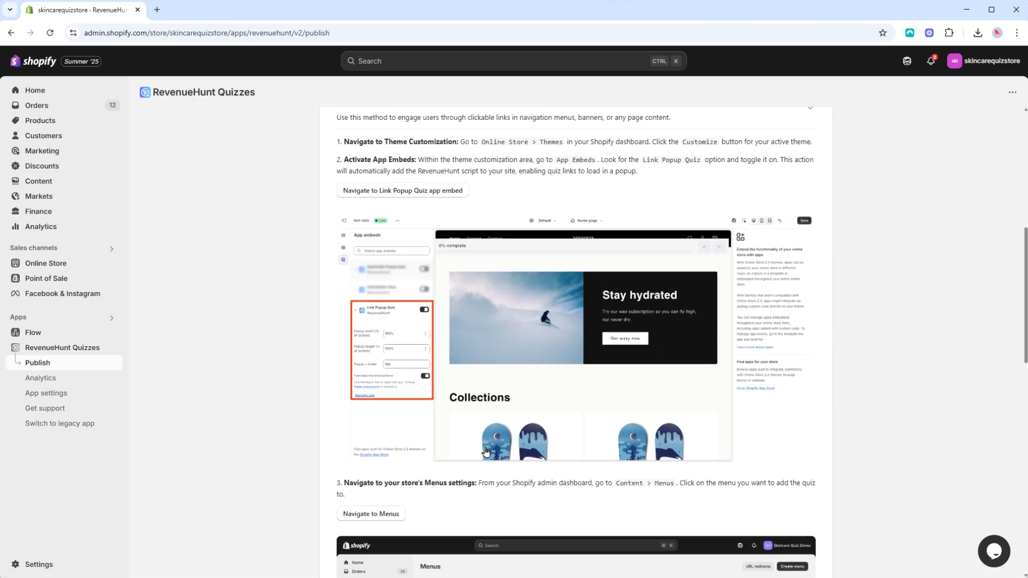
scroll(486, 452, down, 14)
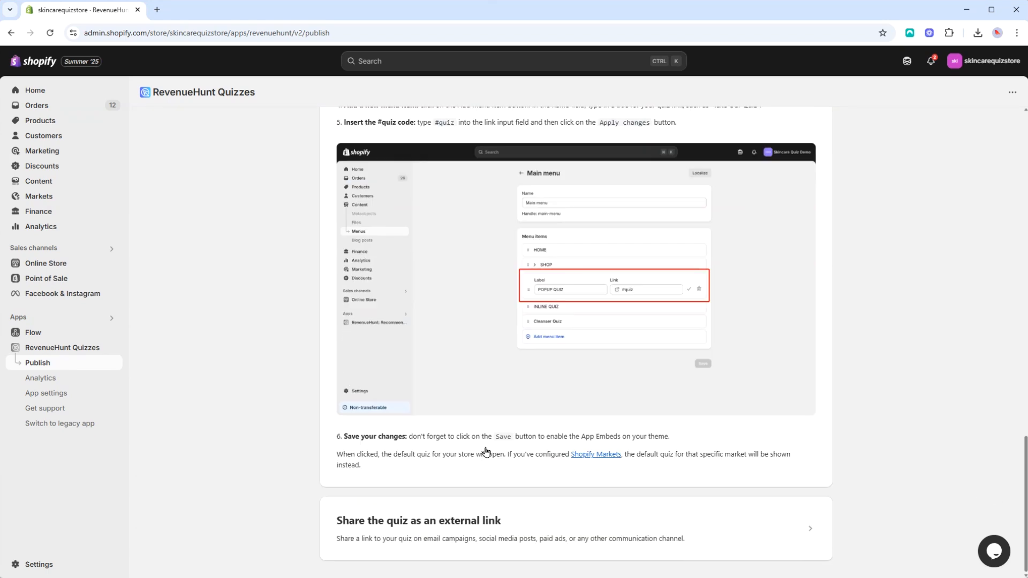
scroll(485, 452, up, 20)
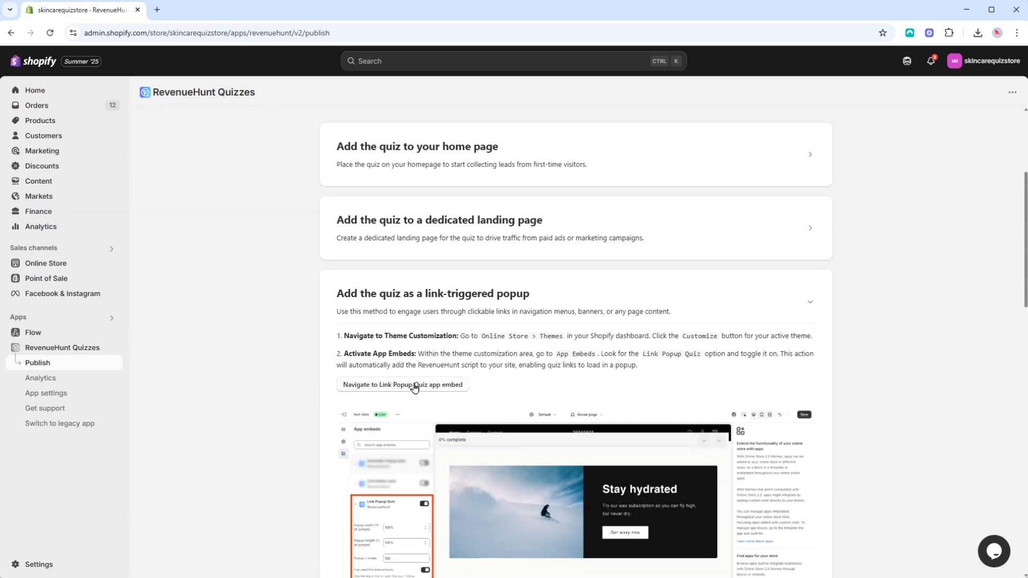
Enable the Link Popup Quiz app embed in the live Dawn theme, expand its settings, and save
click(413, 385)
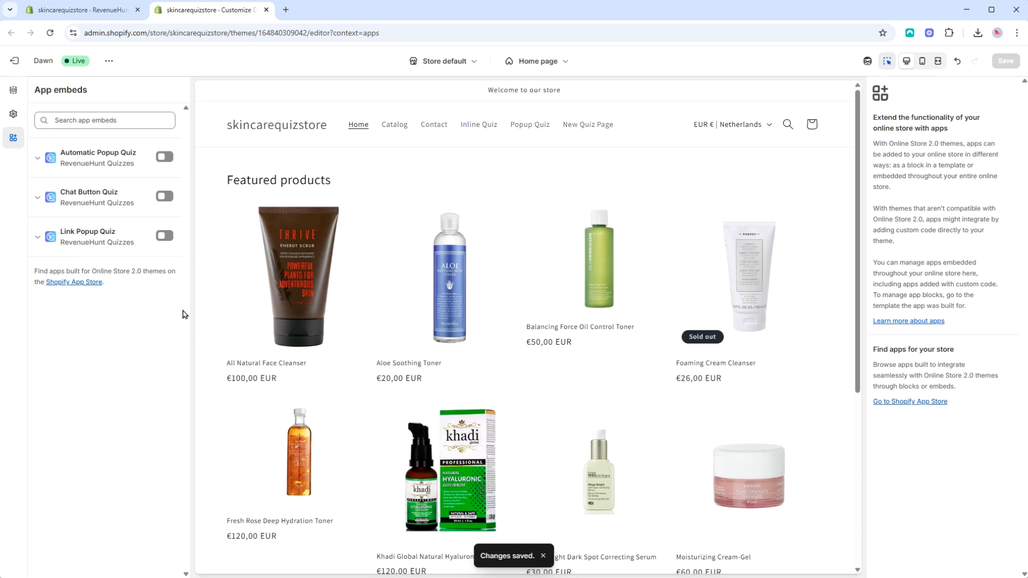
click(165, 236)
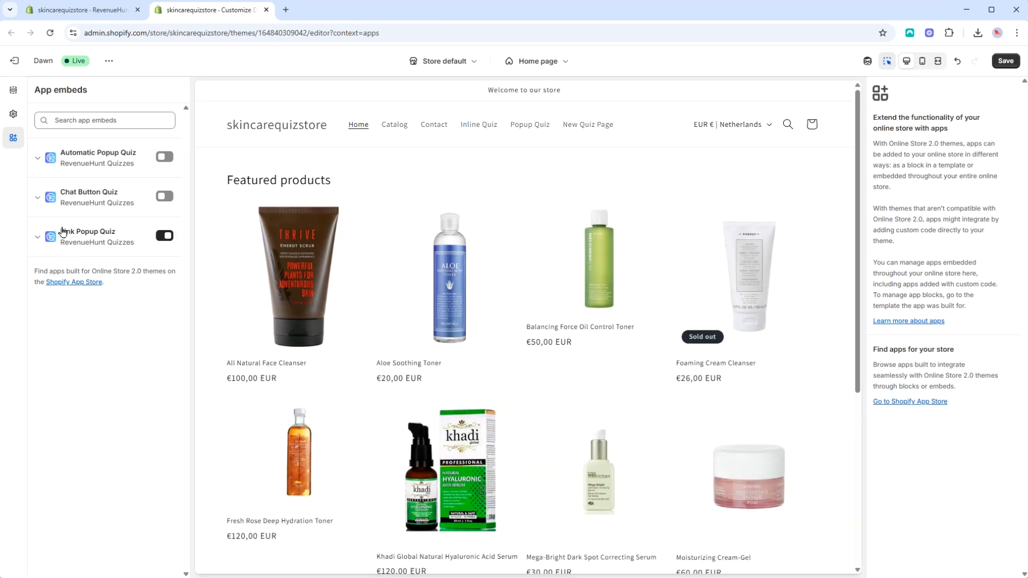
click(38, 236)
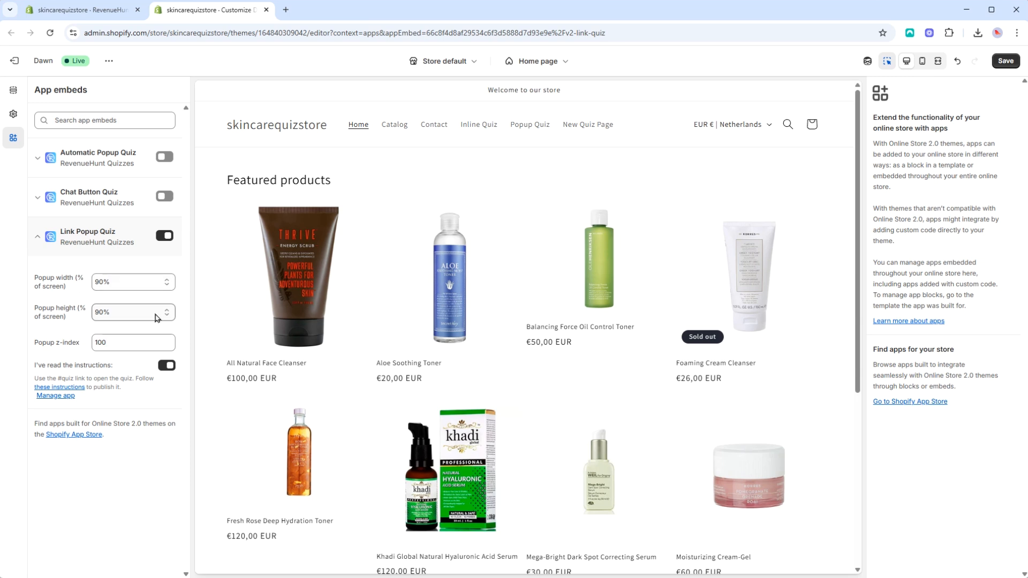
click(1006, 61)
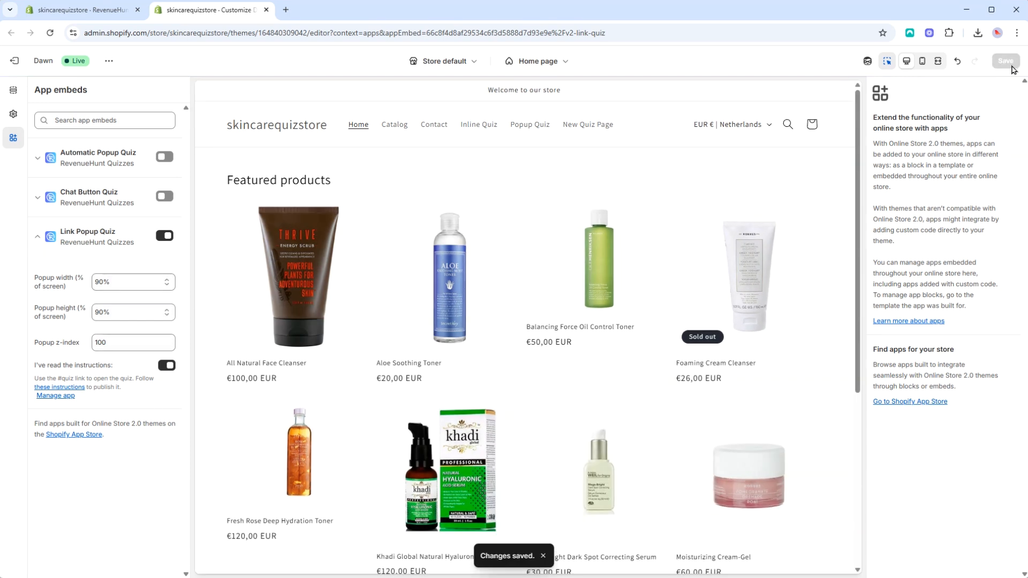
Add a Rich text section to the home page template and place it above the Featured collection
click(13, 89)
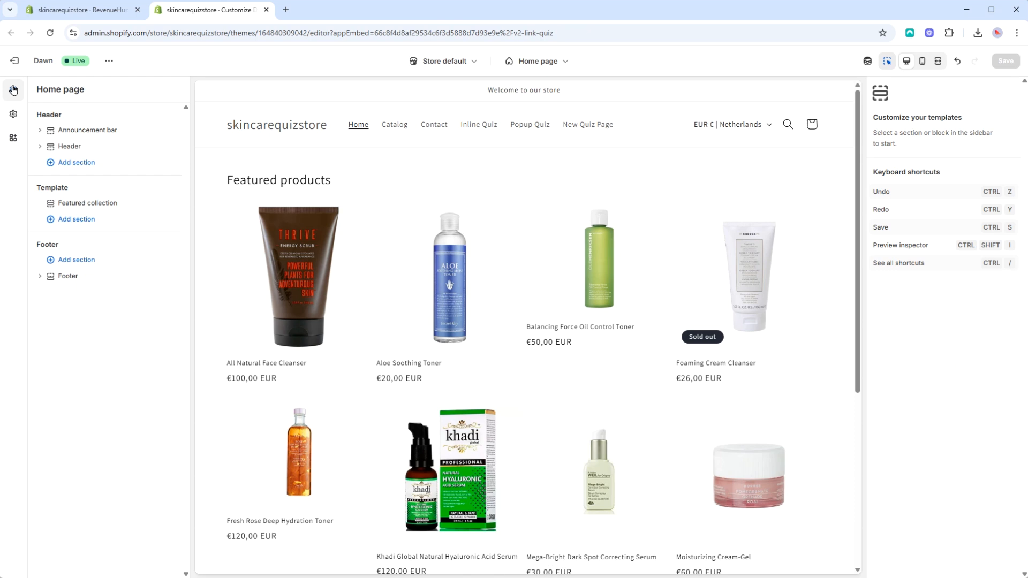
click(104, 225)
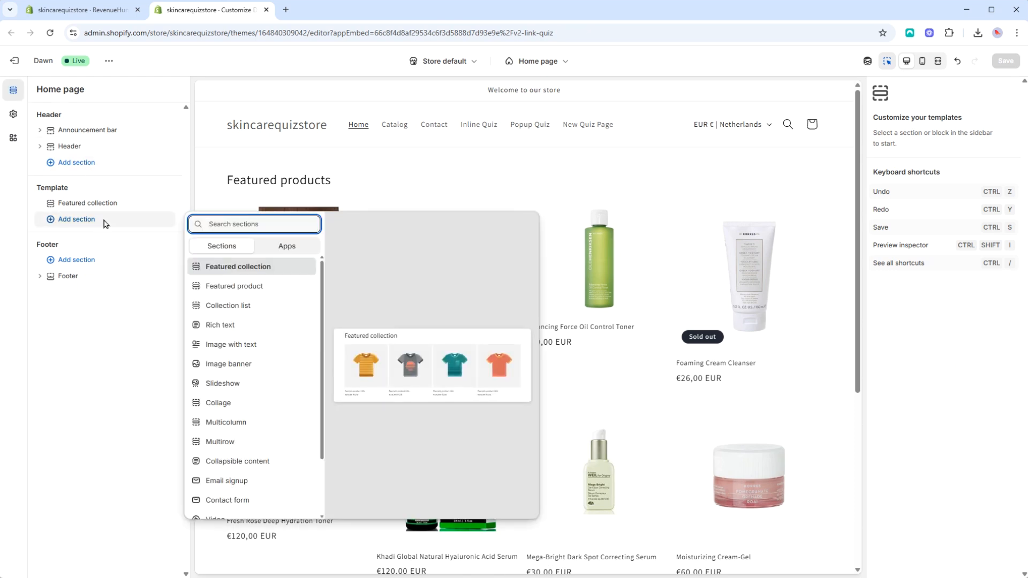
click(244, 326)
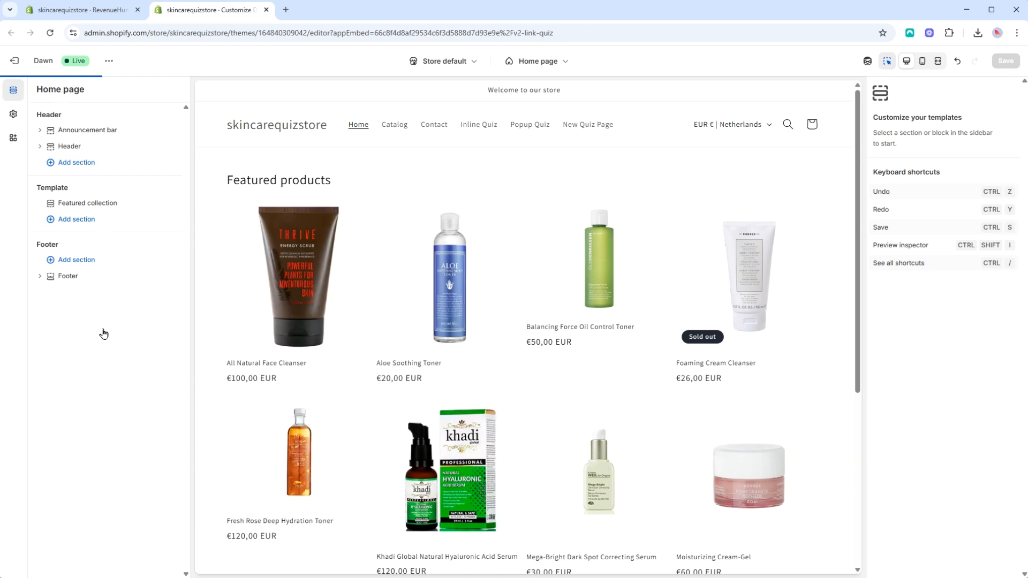
drag(86, 220, 92, 198)
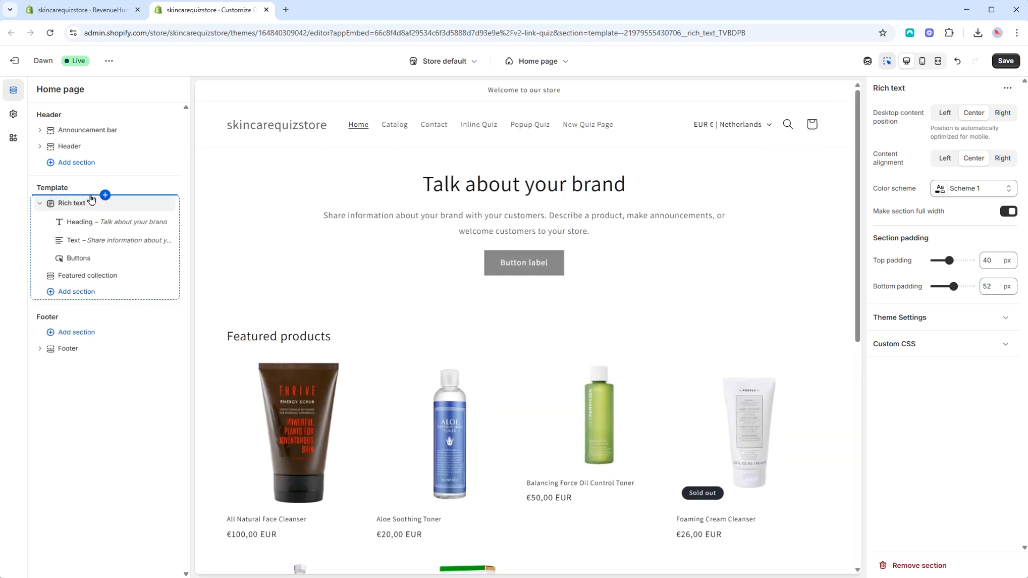
Change the Rich text section's heading to "Take the quiz to check your skin type"
click(100, 222)
drag(950, 147, 879, 151)
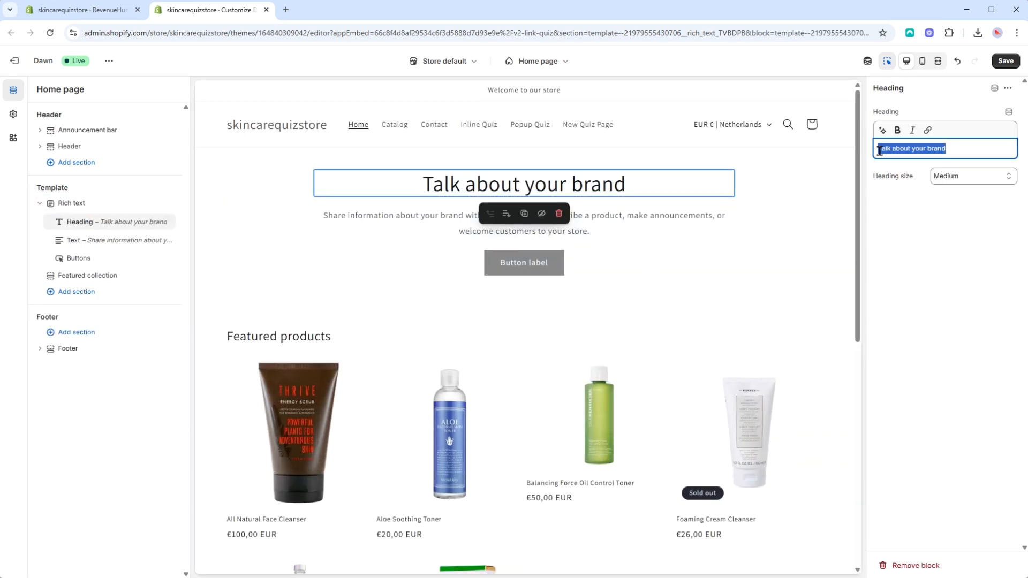
key(BackSpace)
text(Take the quiz to)
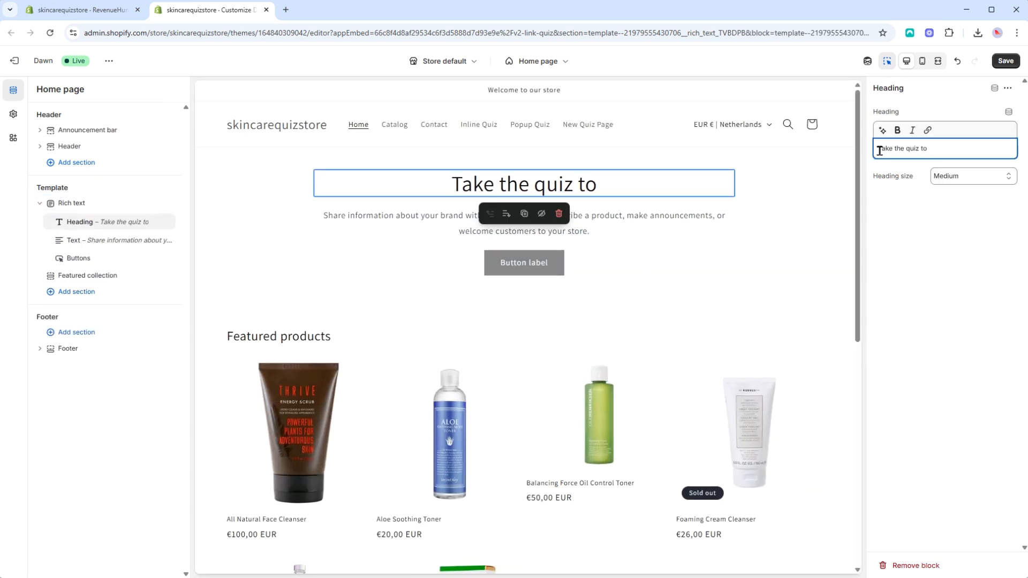
text( check your skin type)
Set the first button label in the Rich text section to "Take the Quiz"
click(102, 241)
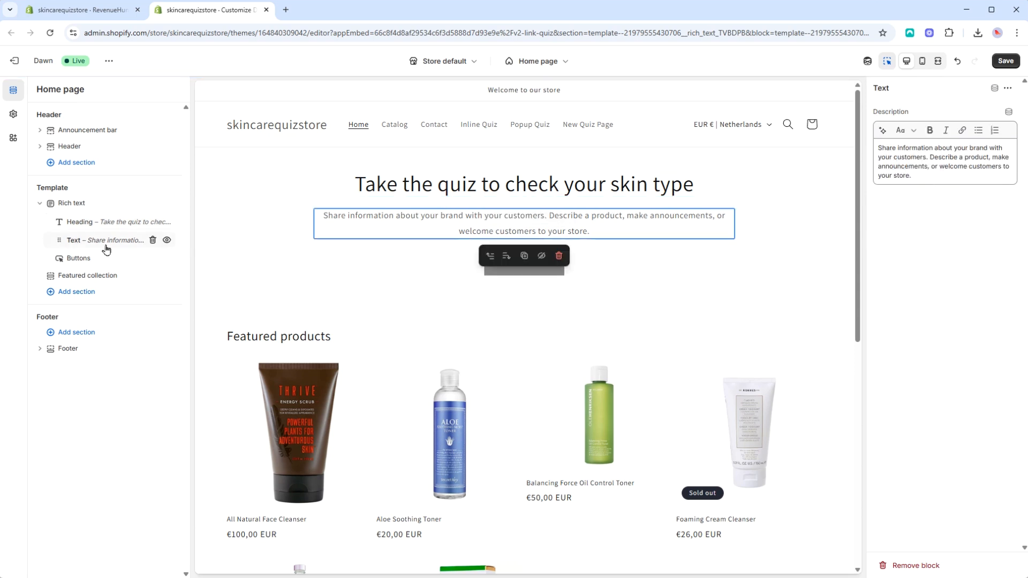
click(79, 258)
triple_click(910, 131)
text(Take the Quiz)
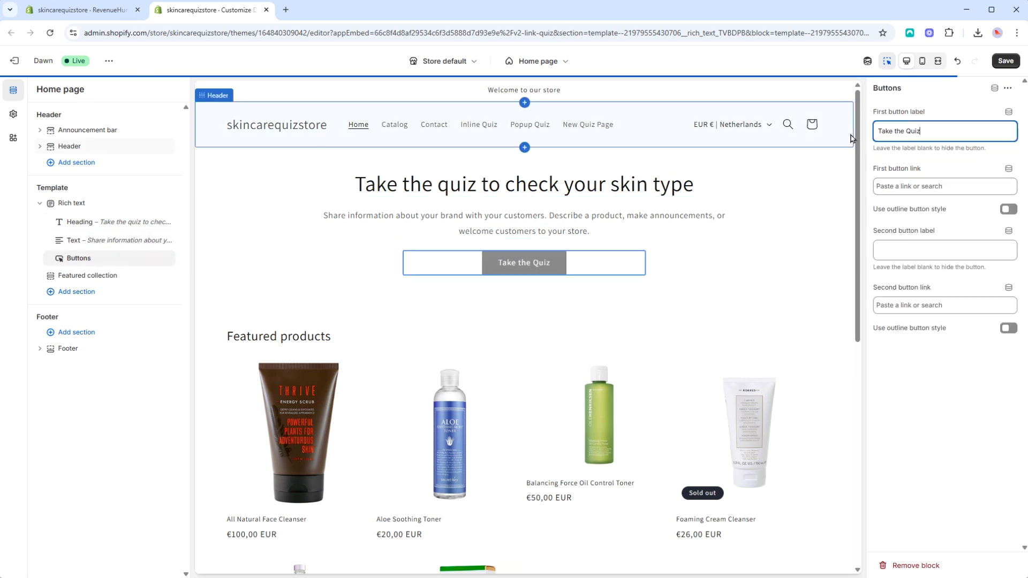
Set the first button link in the Rich text section to #quiz and save the theme
click(899, 185)
text(#q)
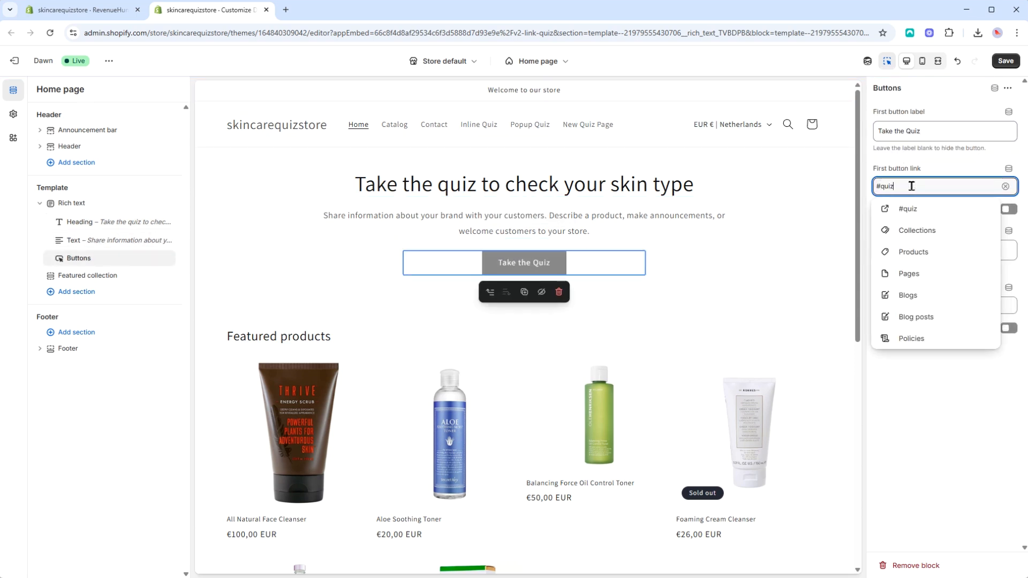
text(uiz)
click(920, 130)
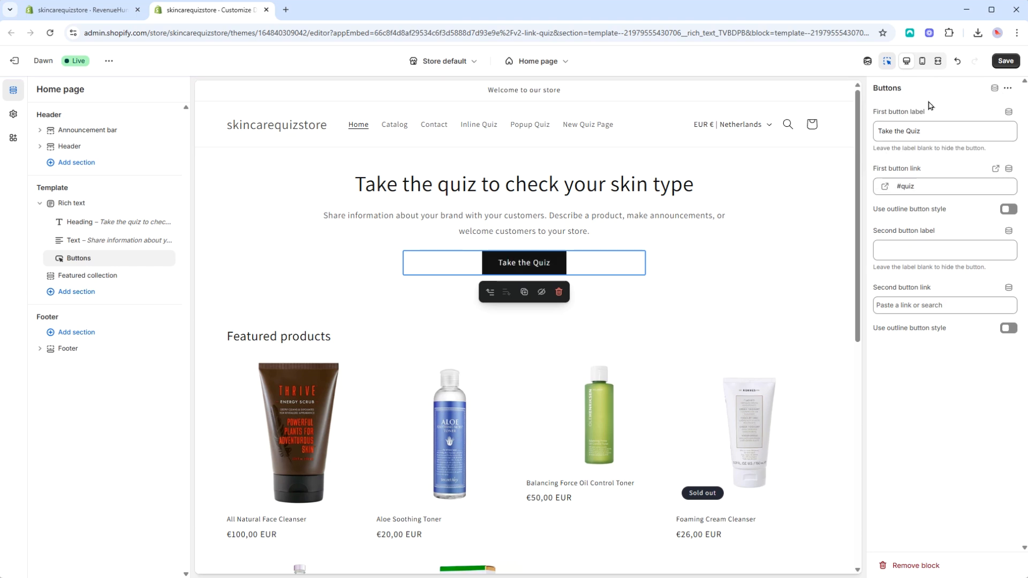
click(1001, 61)
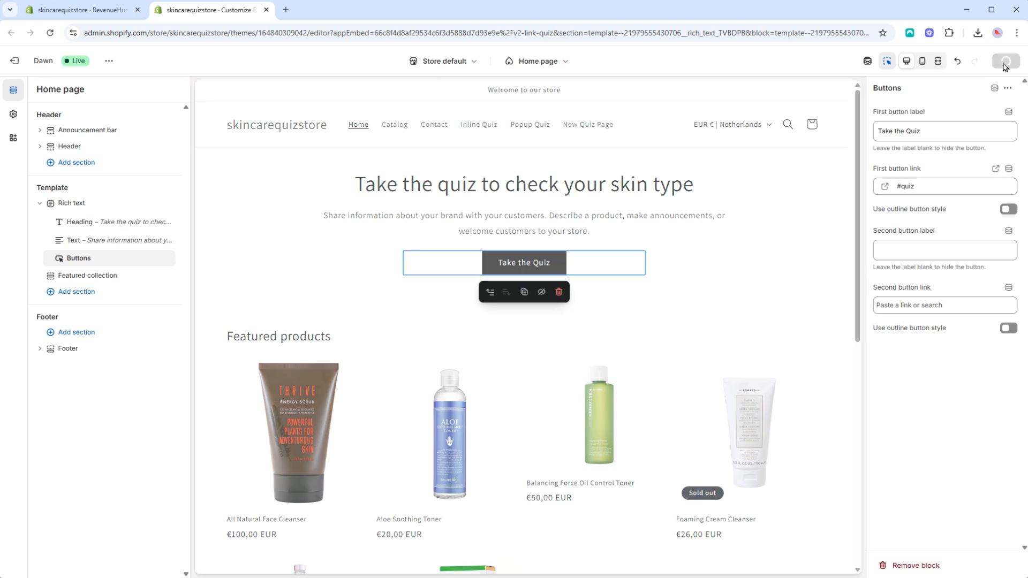
Test the Take the Quiz button in the theme preview by starting the popup quiz, and close the popup
click(524, 264)
click(401, 382)
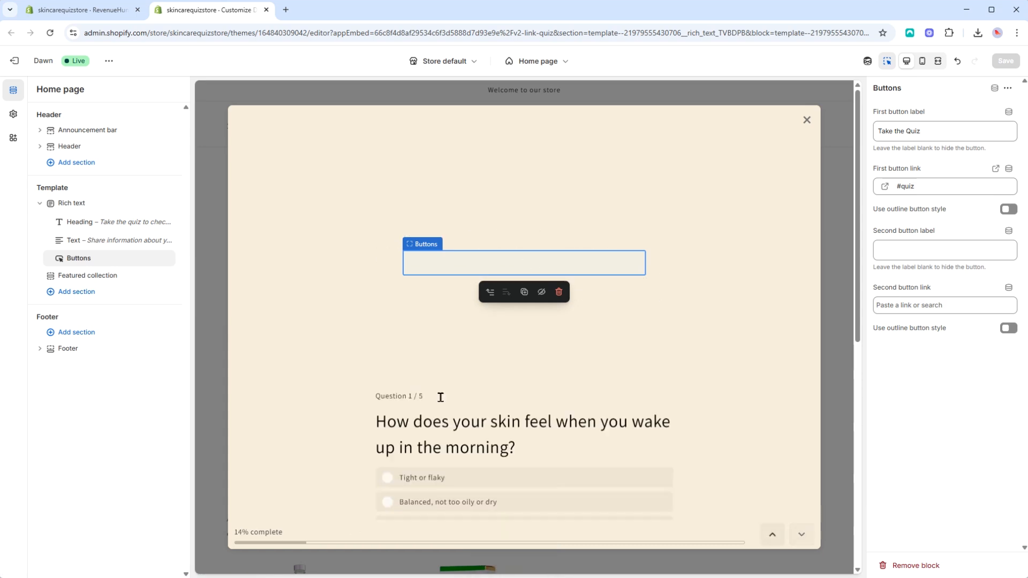
click(807, 120)
View the Dawn theme's live storefront and open the quiz popup from the home page button
click(109, 60)
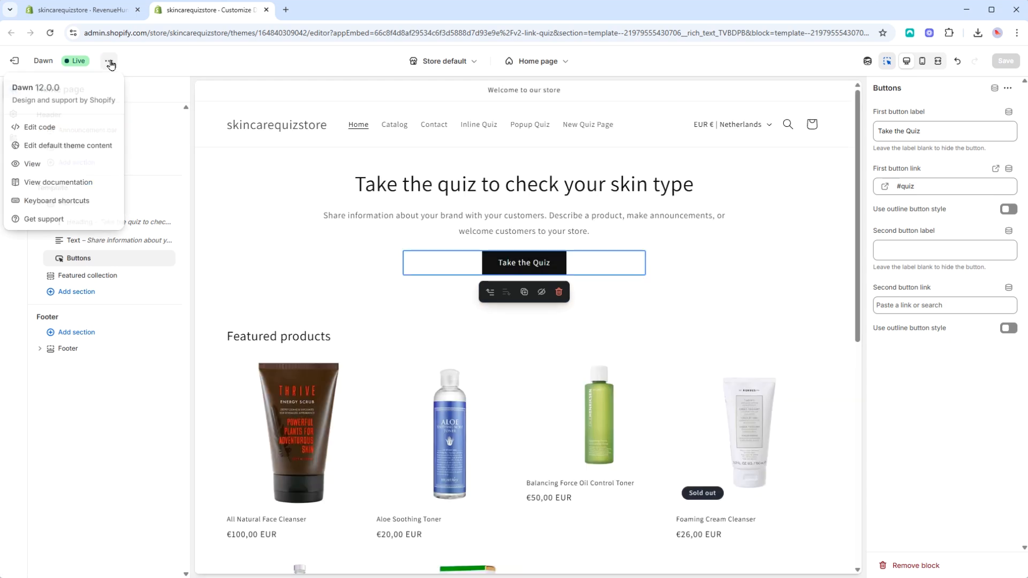
click(53, 159)
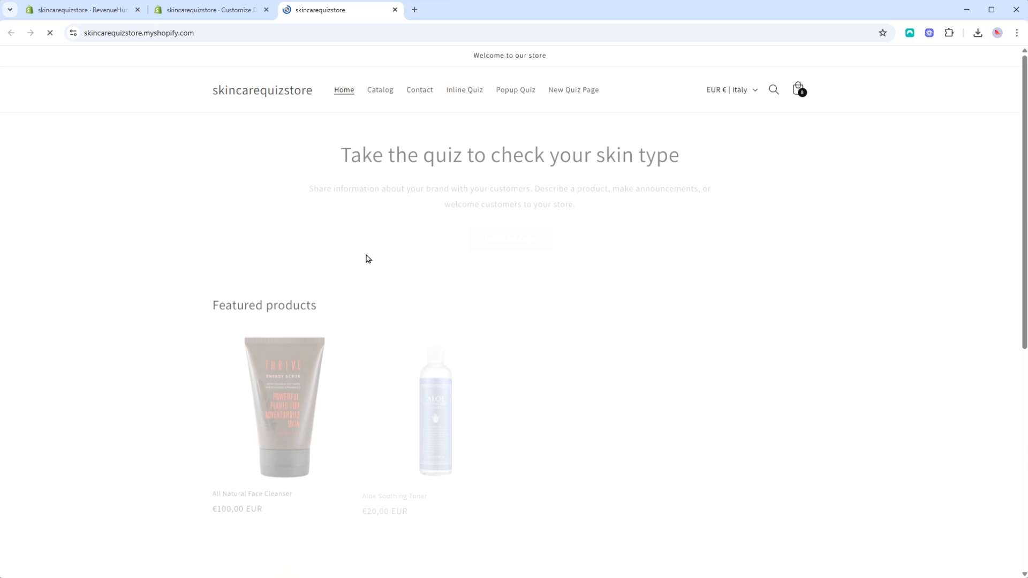
click(516, 236)
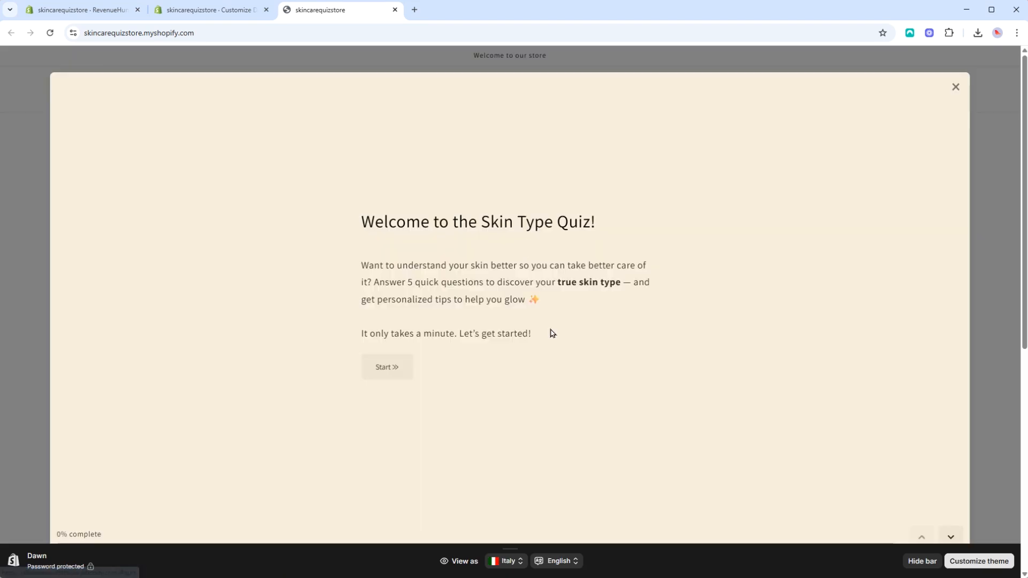
Start the popup quiz on the storefront, answer all five questions, and review the results page with its recommended products
click(392, 368)
click(442, 300)
click(432, 309)
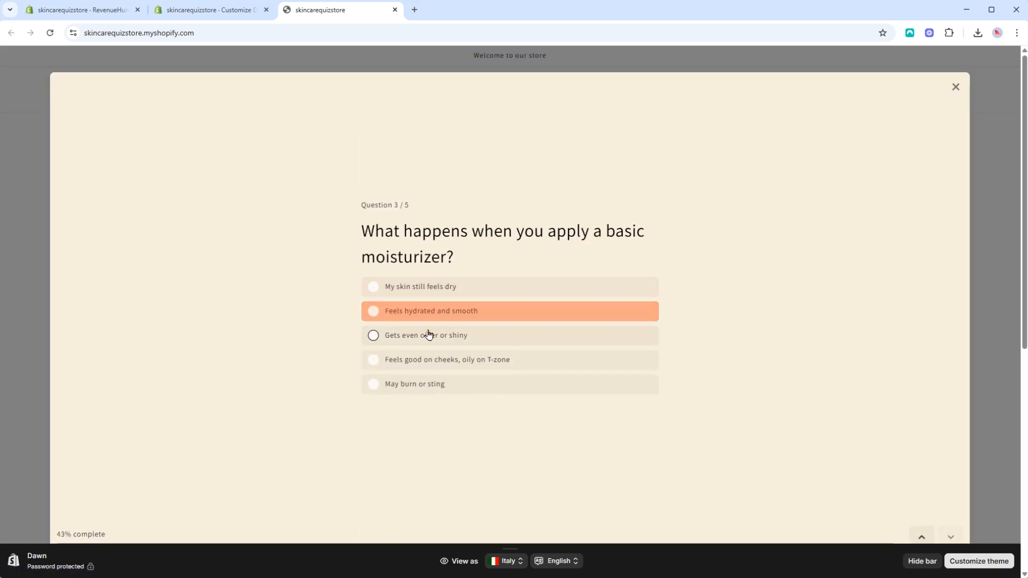
click(422, 321)
click(434, 291)
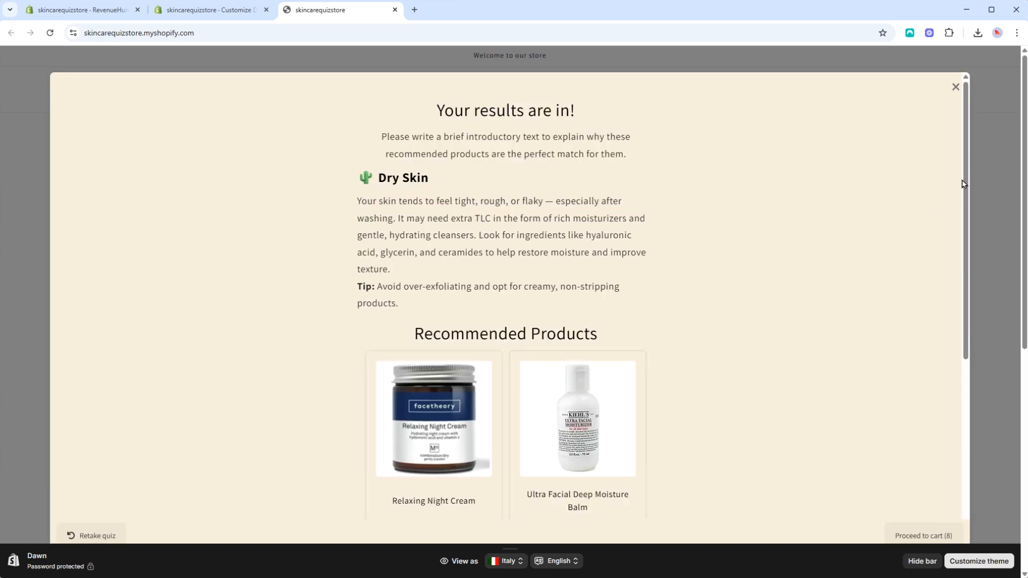
mouse_move(964, 184)
mouse_down()
mouse_move(973, 399)
mouse_move(977, 176)
mouse_up()
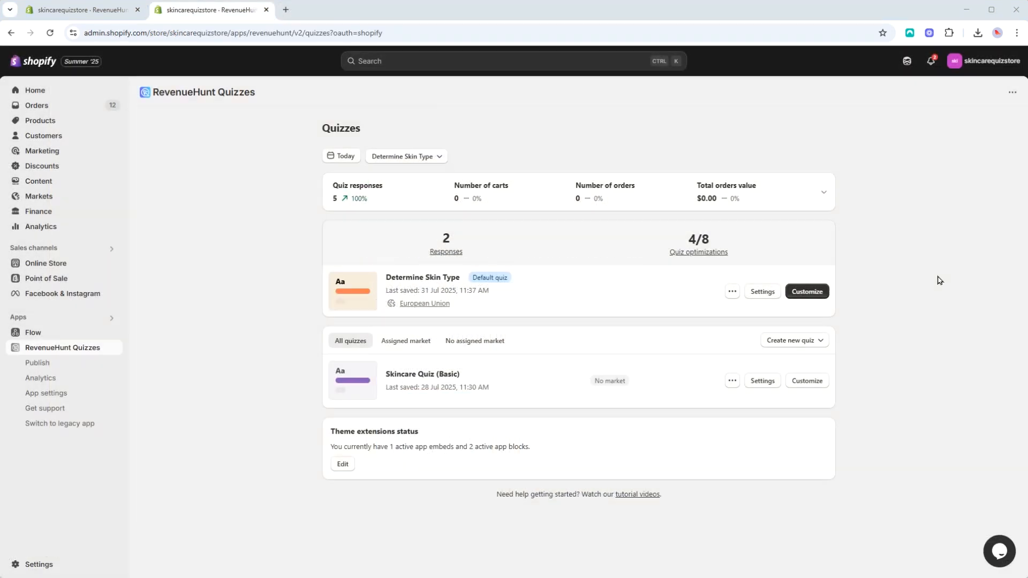
Start a new quiz from the Skin Type (Variable Quiz) template in RevenueHunt Quizzes
click(823, 341)
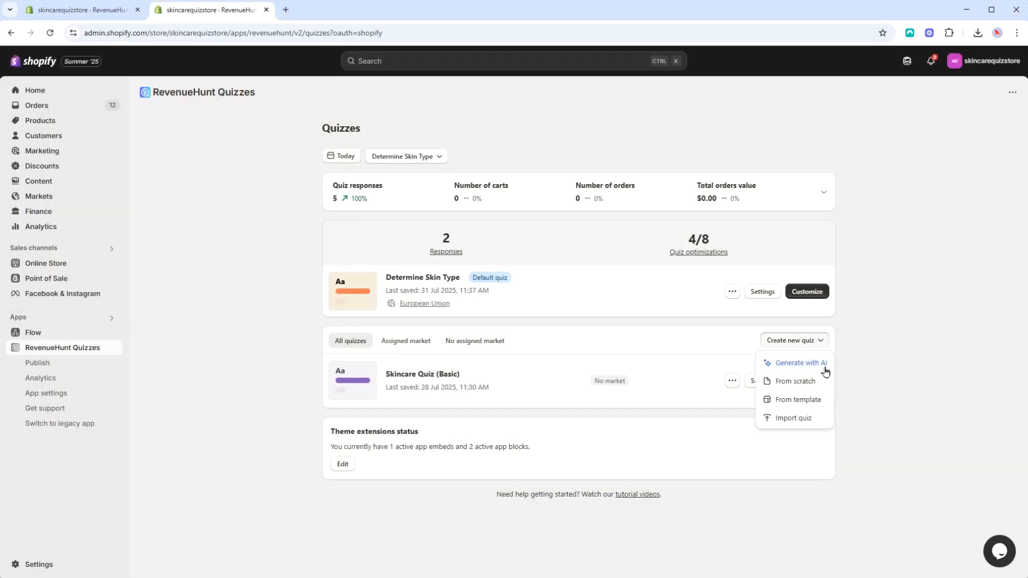
click(815, 400)
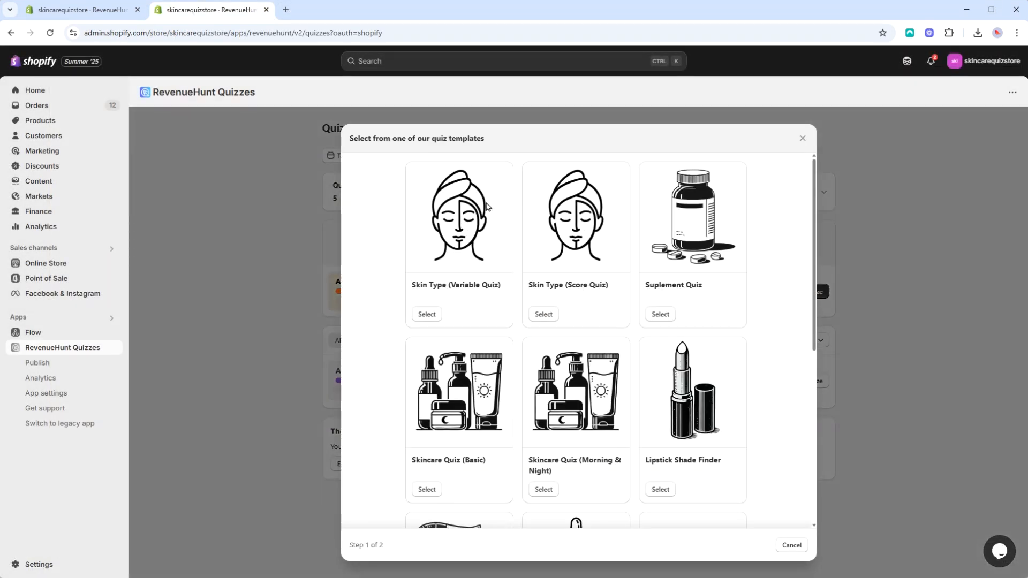
click(426, 316)
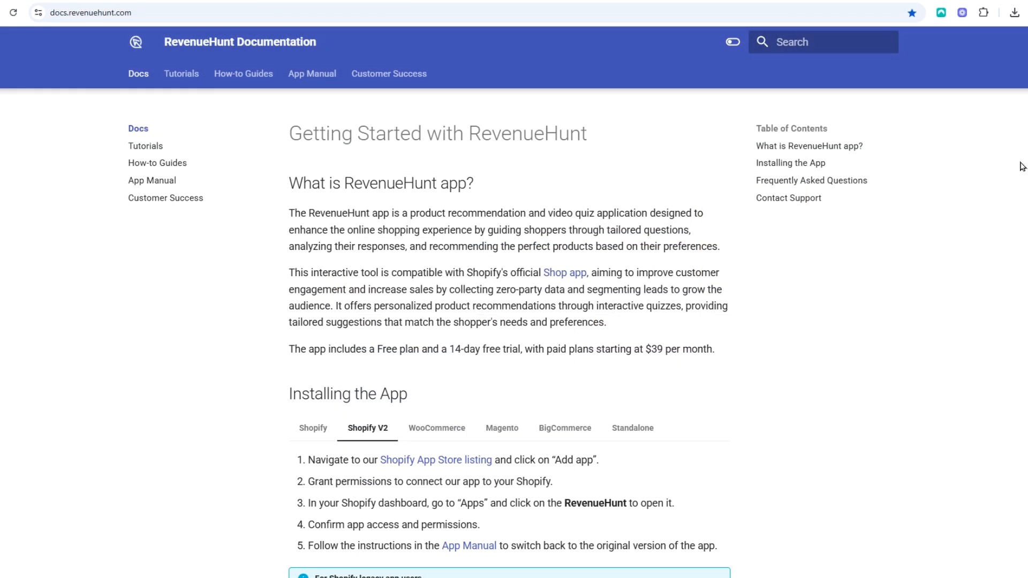
Read through the app installation instructions and Frequently Asked Questions in the RevenueHunt documentation
scroll(509, 348, down, 8)
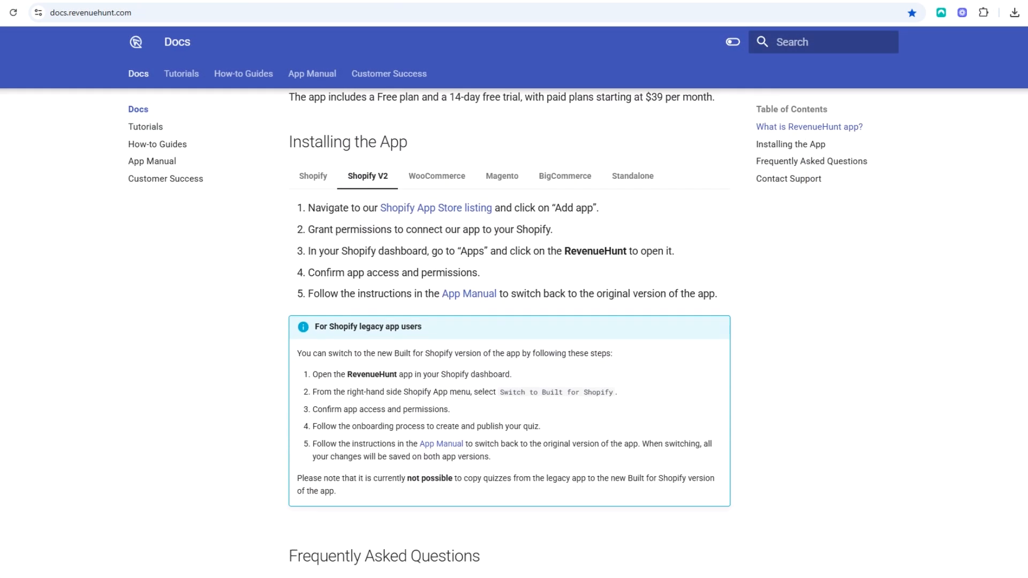
scroll(508, 348, down, 4)
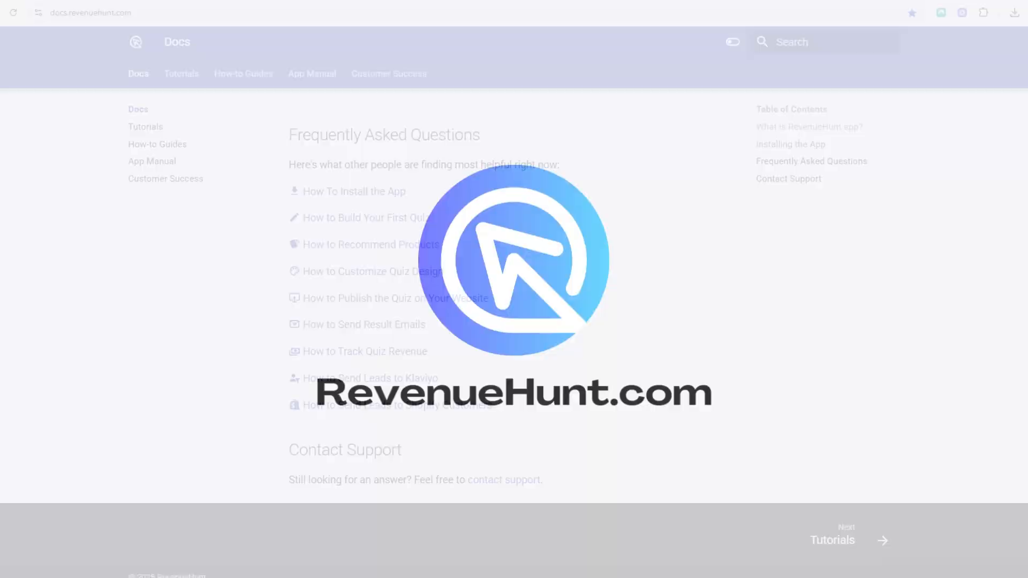